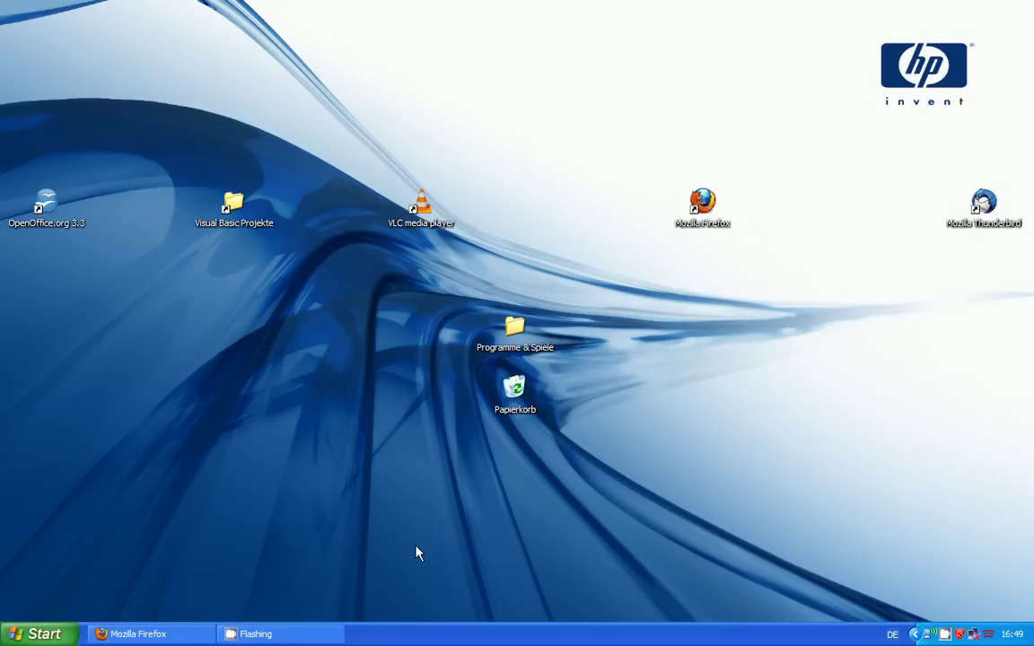
Switch to Firefox and run a Google search for "Virtual dub".
click(139, 633)
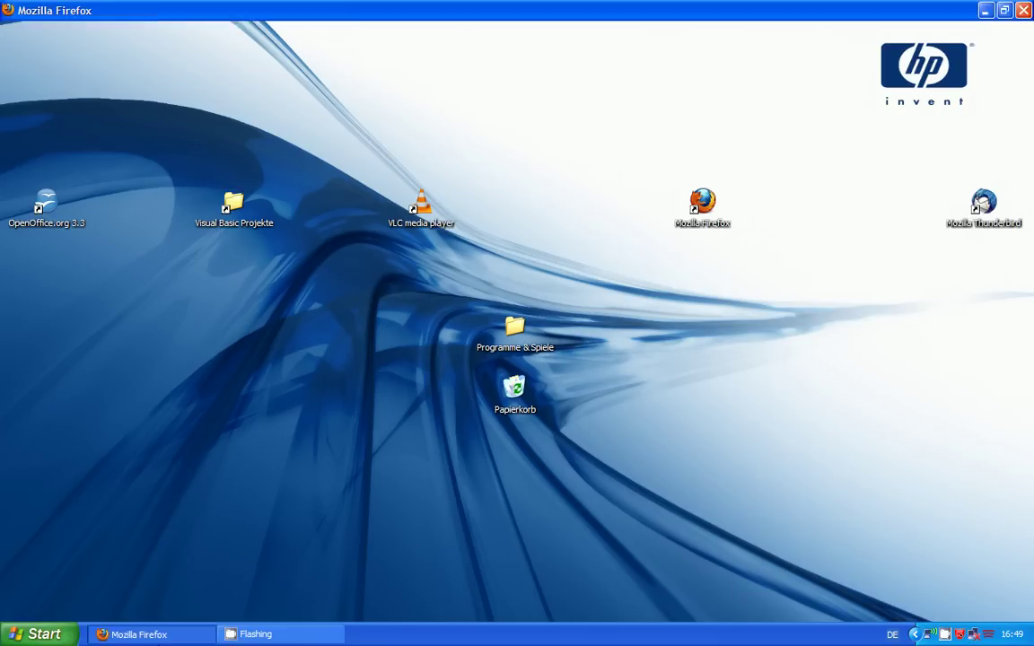
click(861, 54)
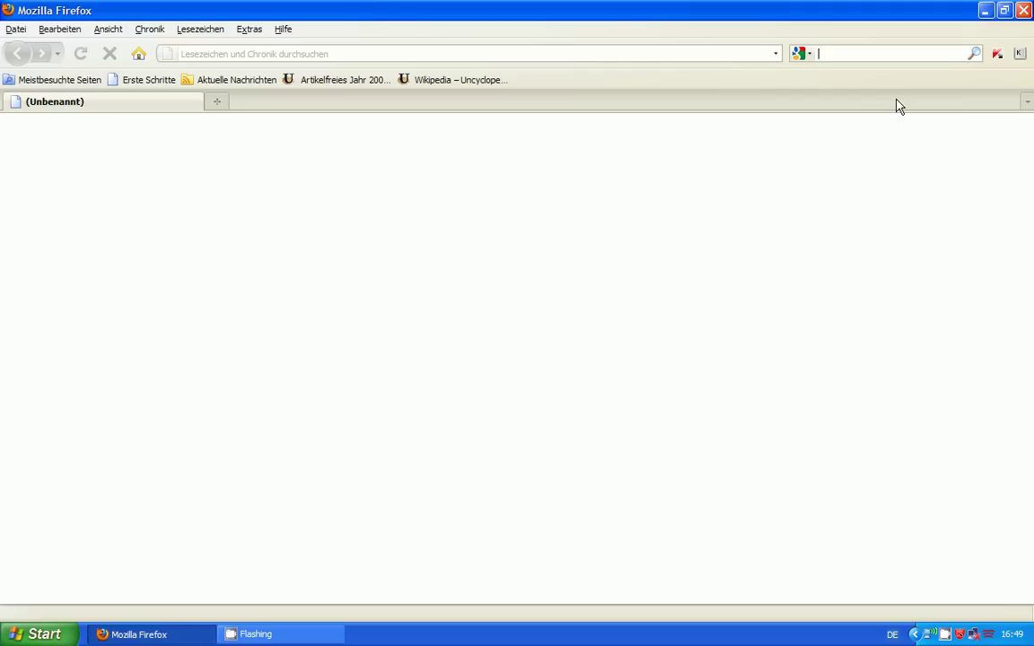
text(Virsual)
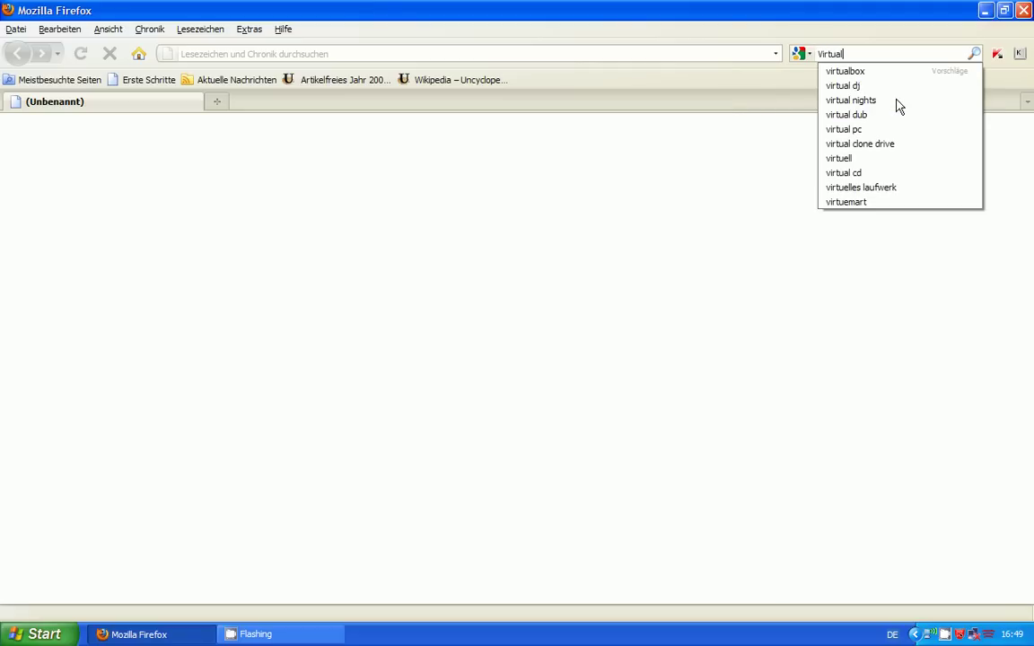
text( dub)
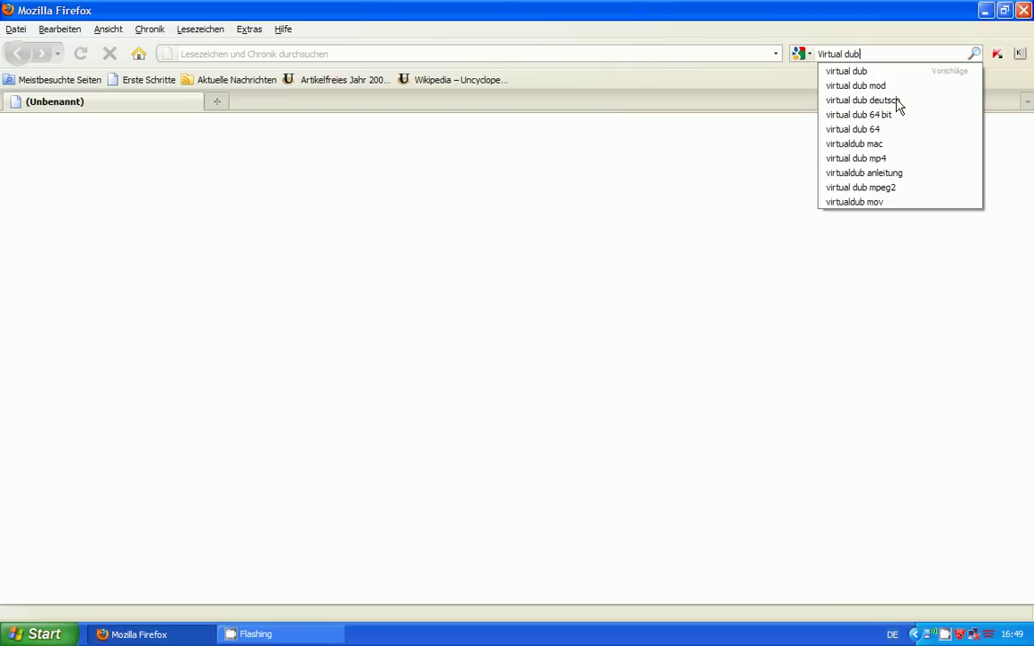
key(Return)
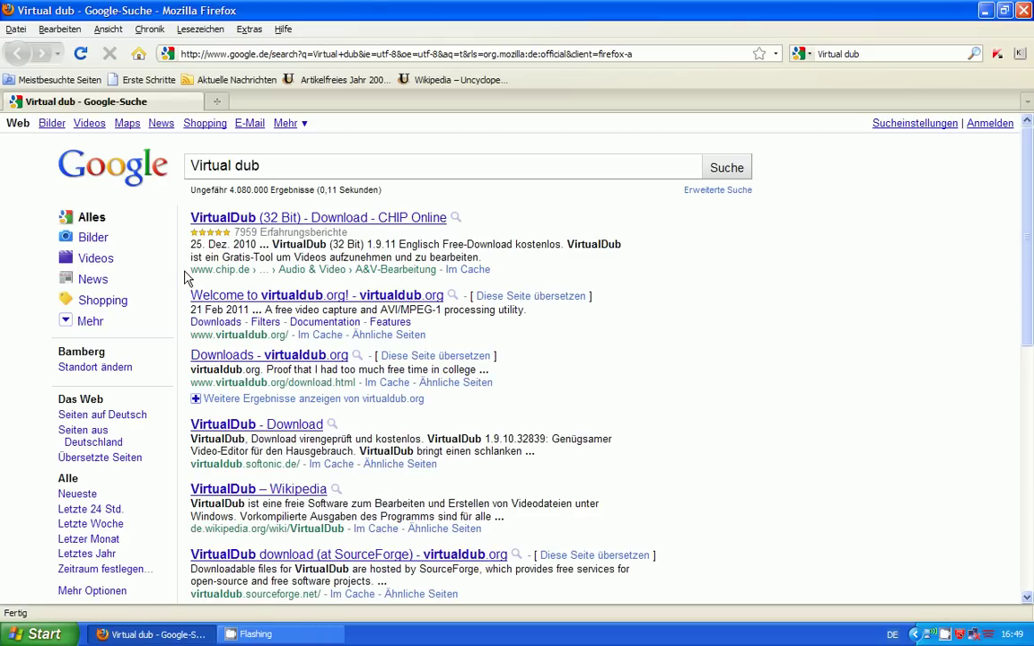
Open the CHIP Online download page for VirtualDub (32 Bit) from the search results.
drag(190, 261, 480, 258)
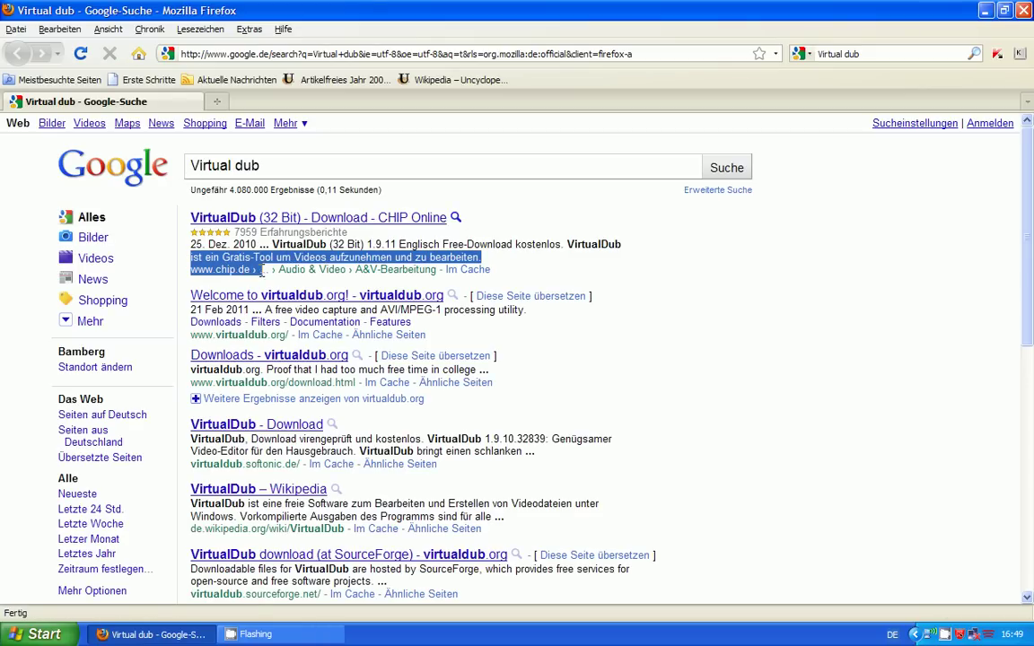
click(246, 256)
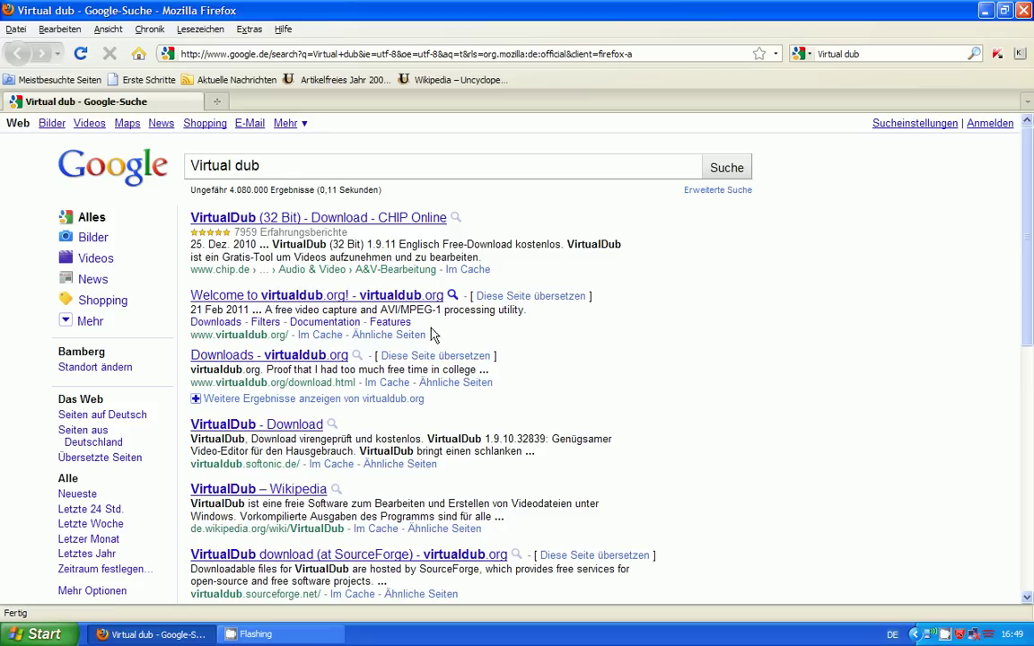
click(351, 224)
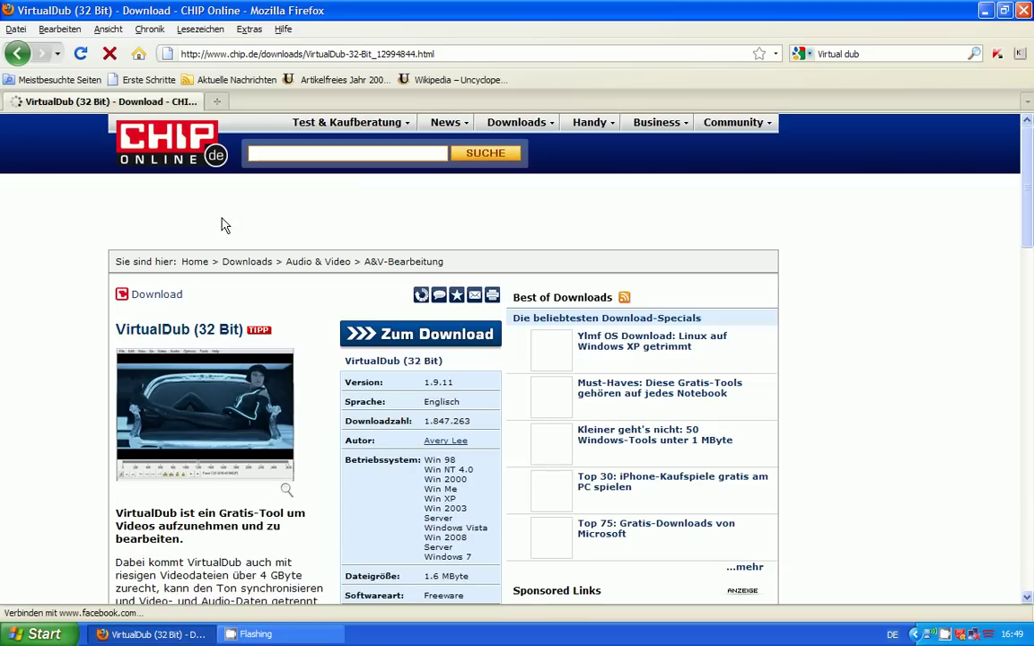
Examine the VirtualDub page's download count, program details and description text.
double_click(429, 420)
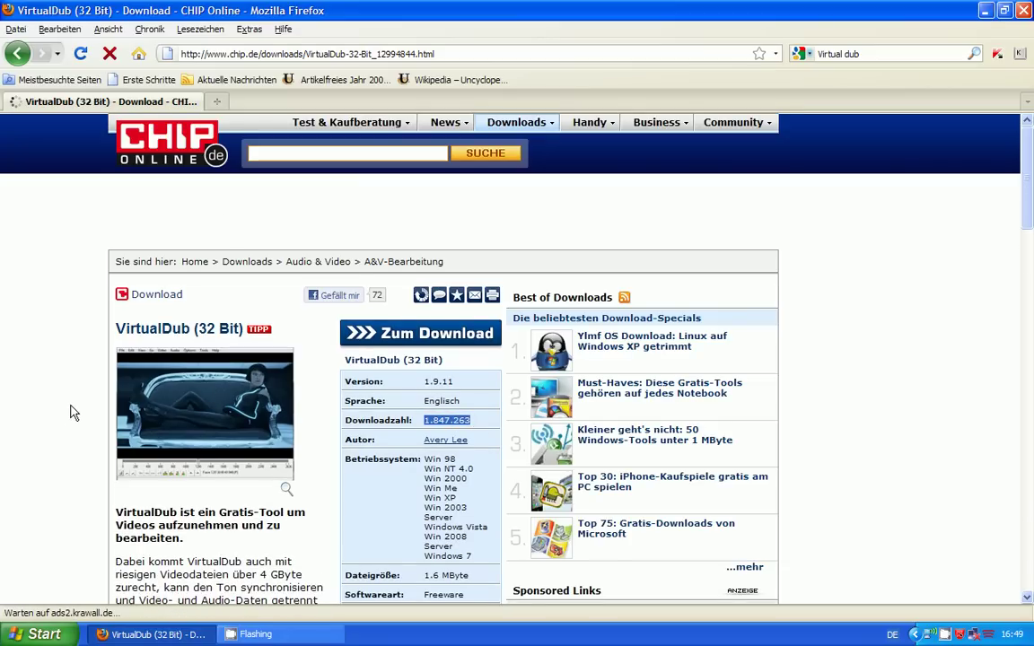
scroll(421, 394, down, 3)
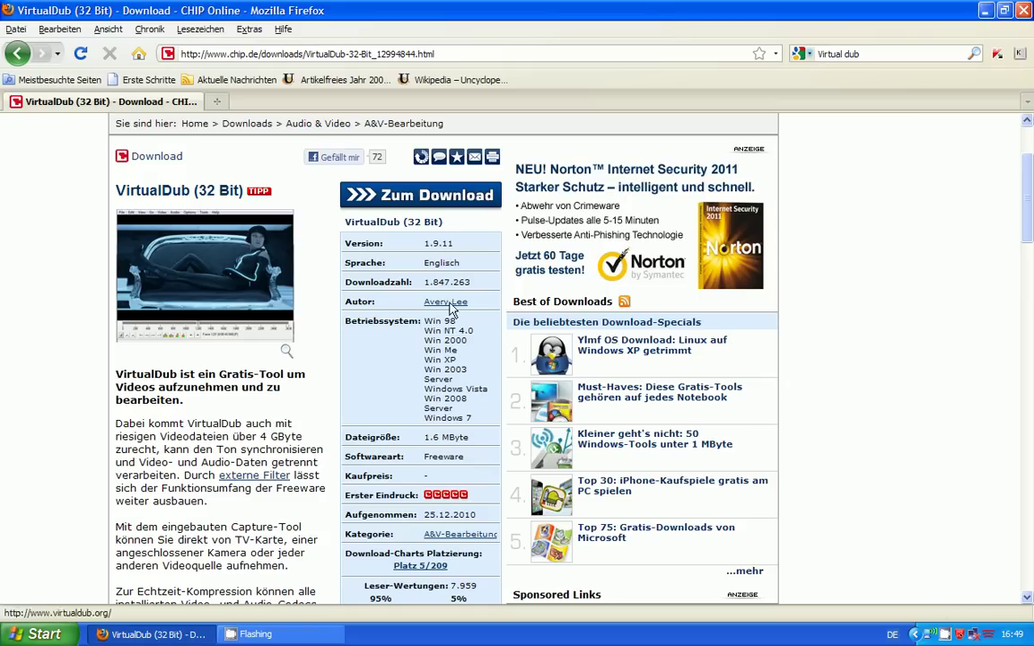
scroll(157, 359, down, 2)
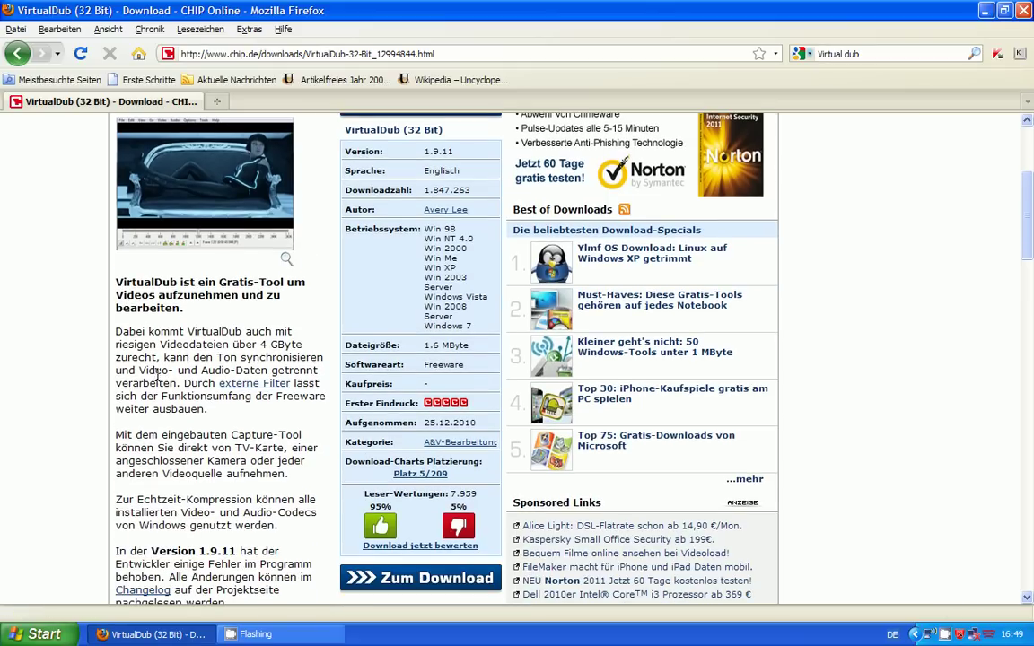
scroll(396, 296, up, 2)
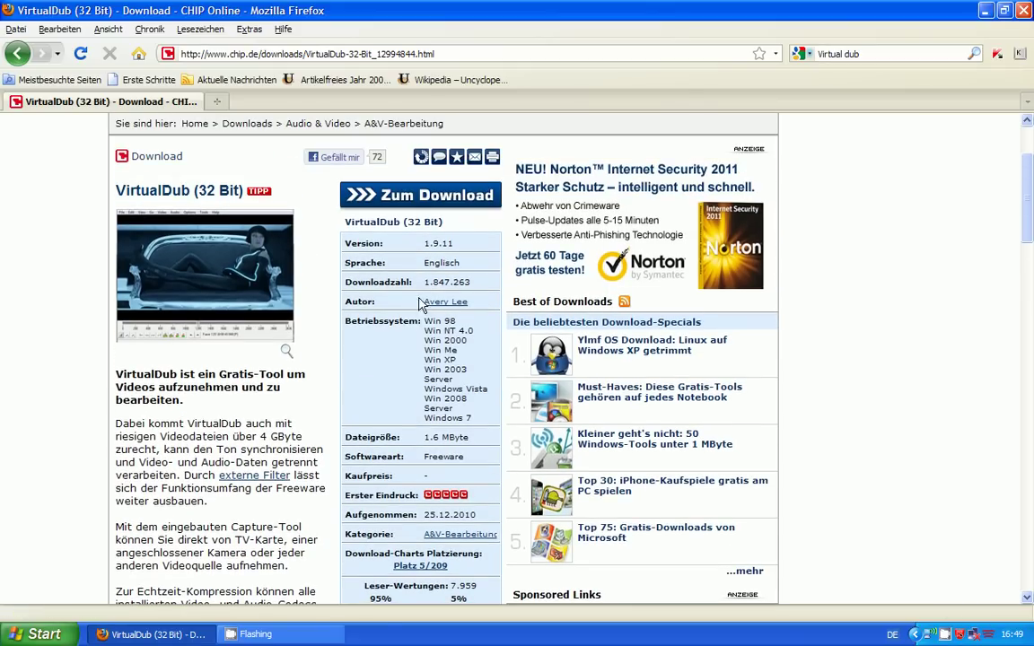
double_click(465, 282)
scroll(309, 261, up, 2)
scroll(303, 256, down, 2)
scroll(273, 251, up, 1)
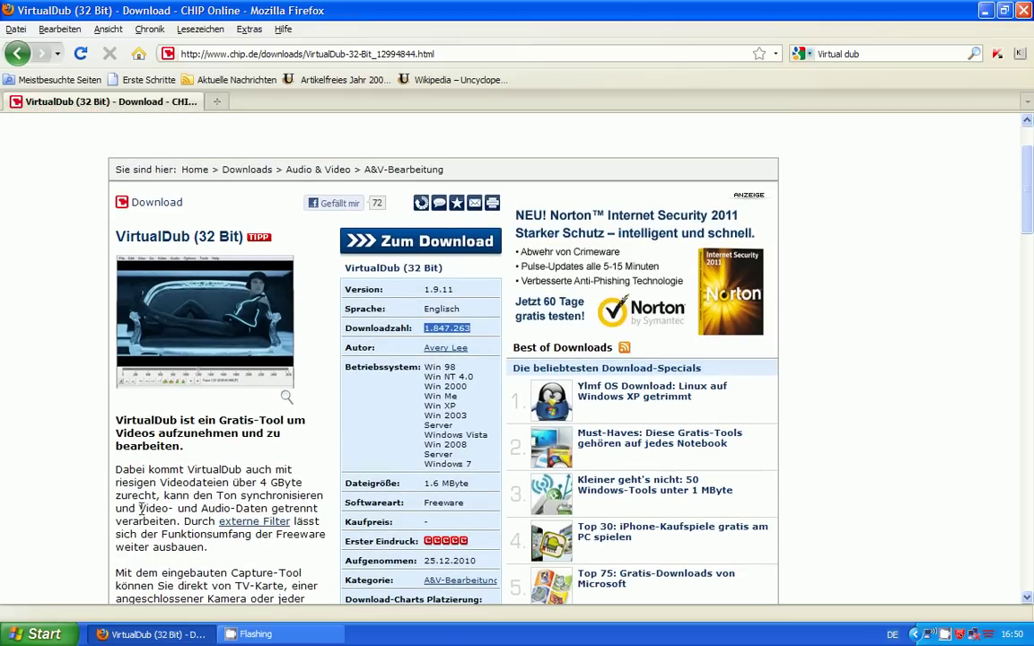
scroll(155, 420, down, 4)
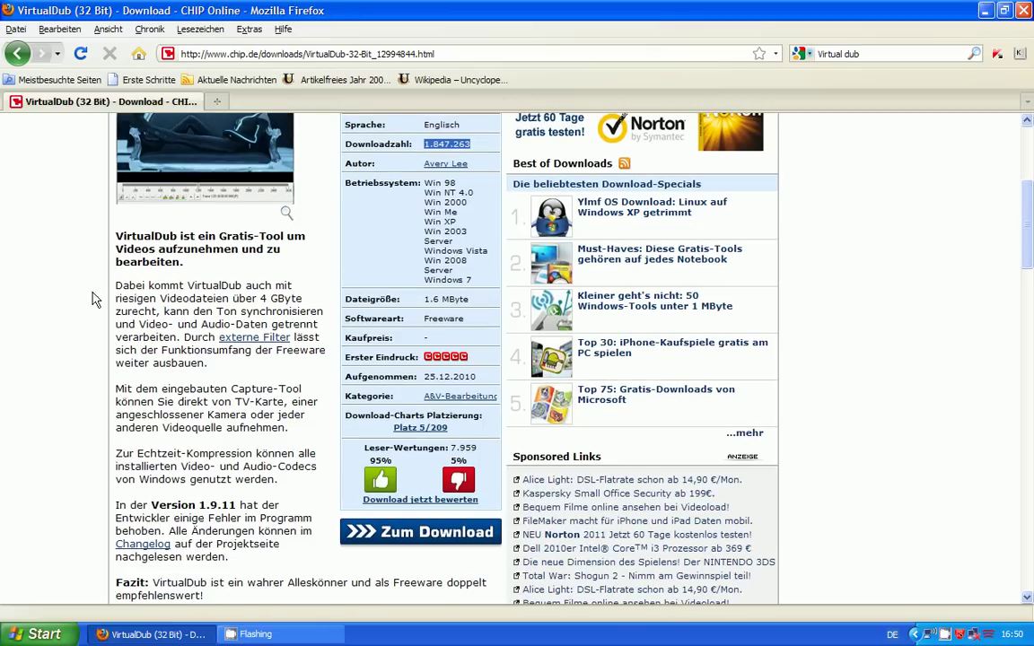
mouse_move(112, 285)
mouse_down()
mouse_move(184, 350)
mouse_move(281, 557)
mouse_up()
click(281, 556)
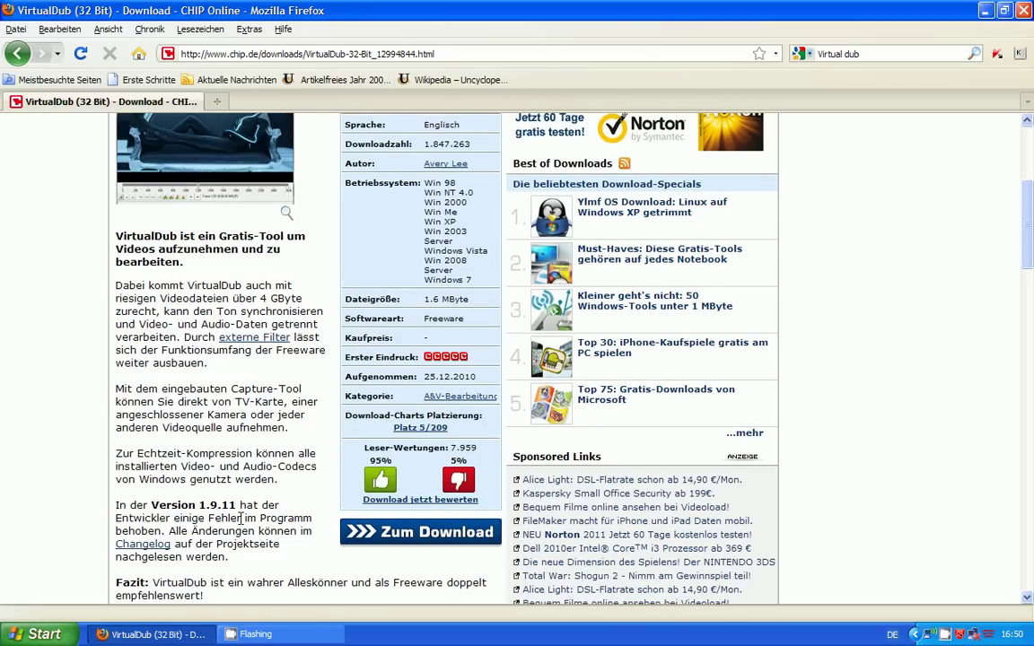
scroll(240, 518, down, 2)
scroll(269, 525, down, 1)
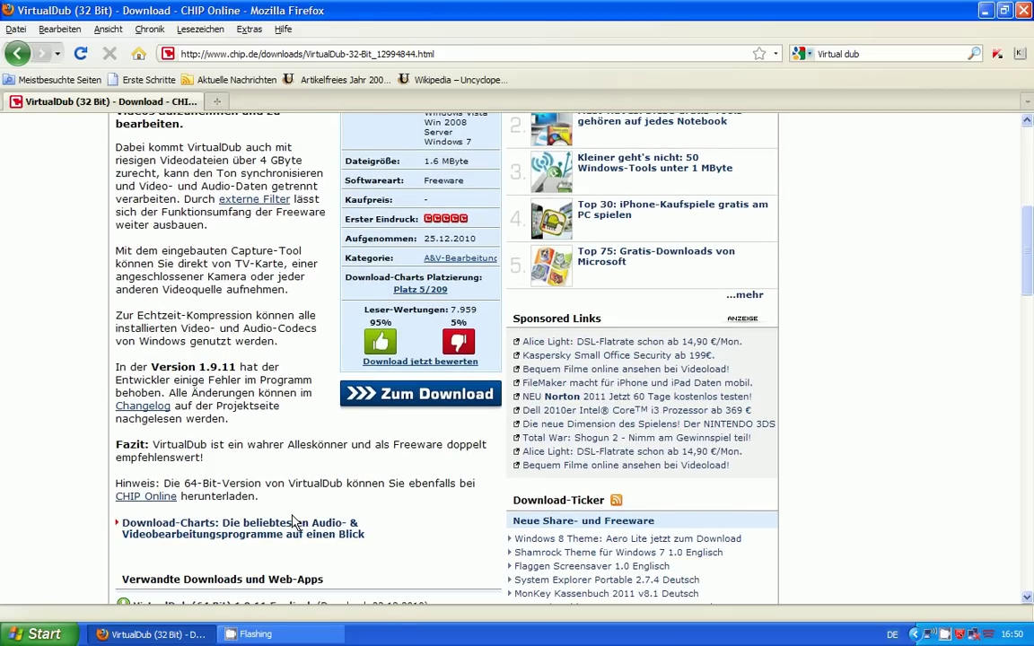
Download VirtualDub-1.9.11.zip from the CHIP Online server, save the file and close the finished download's window.
click(414, 397)
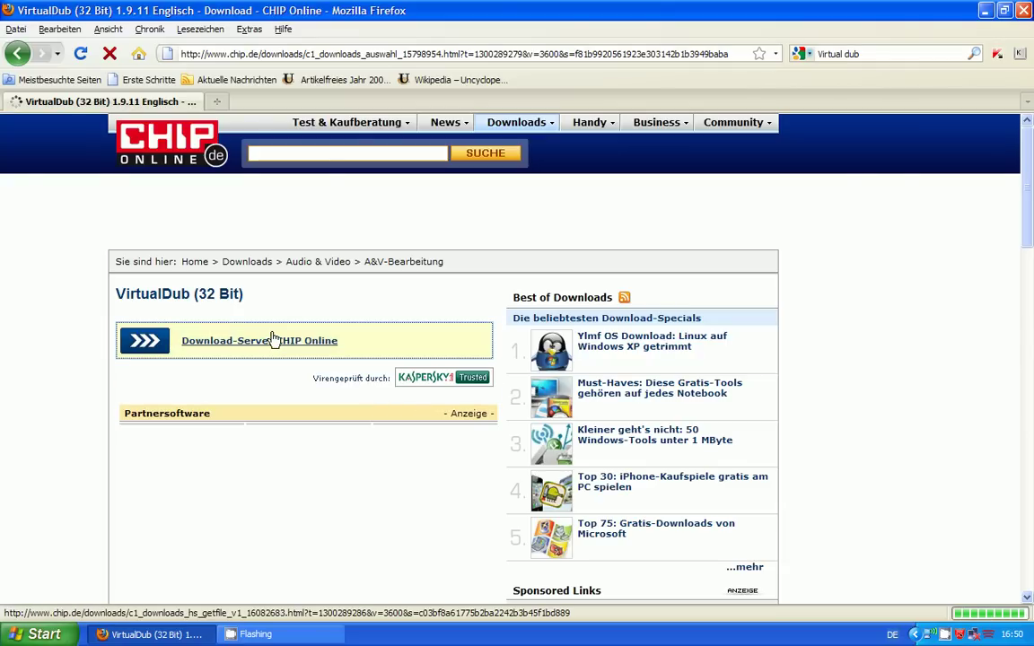
click(274, 338)
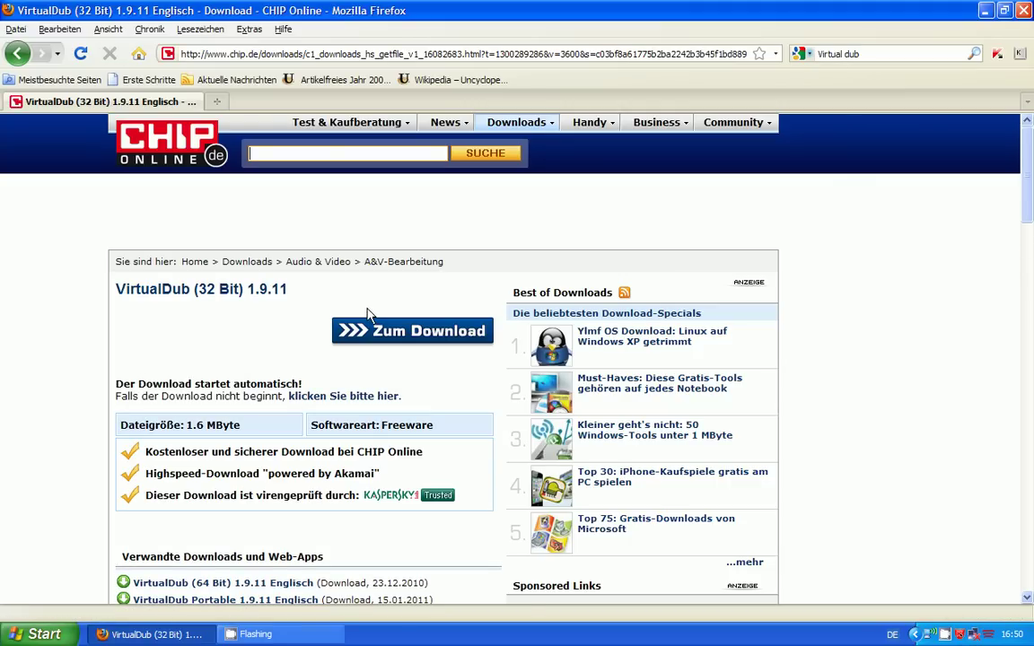
click(348, 332)
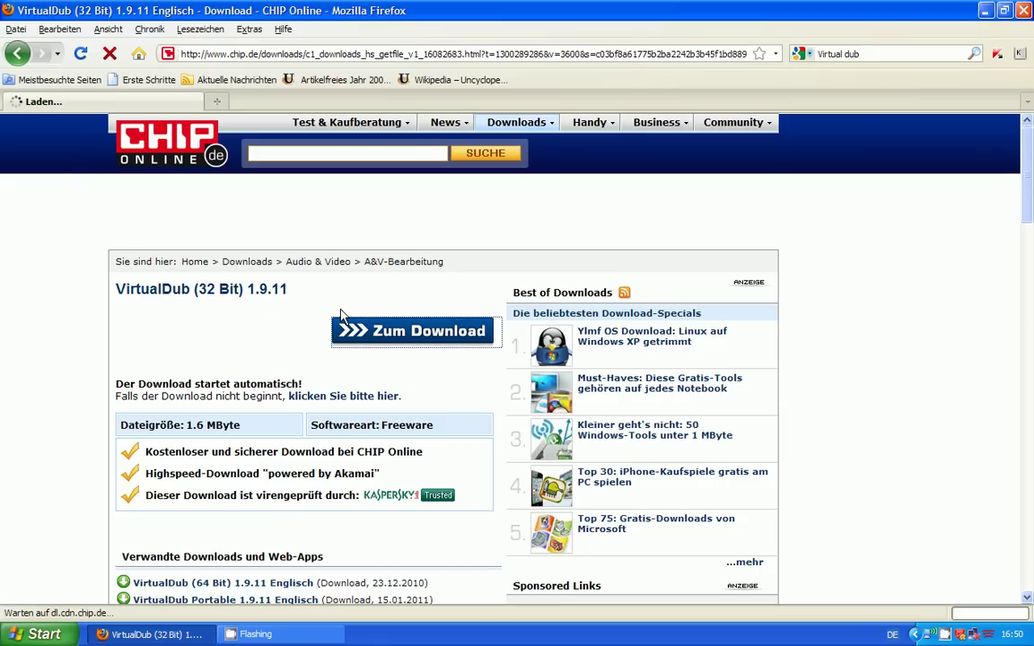
click(377, 397)
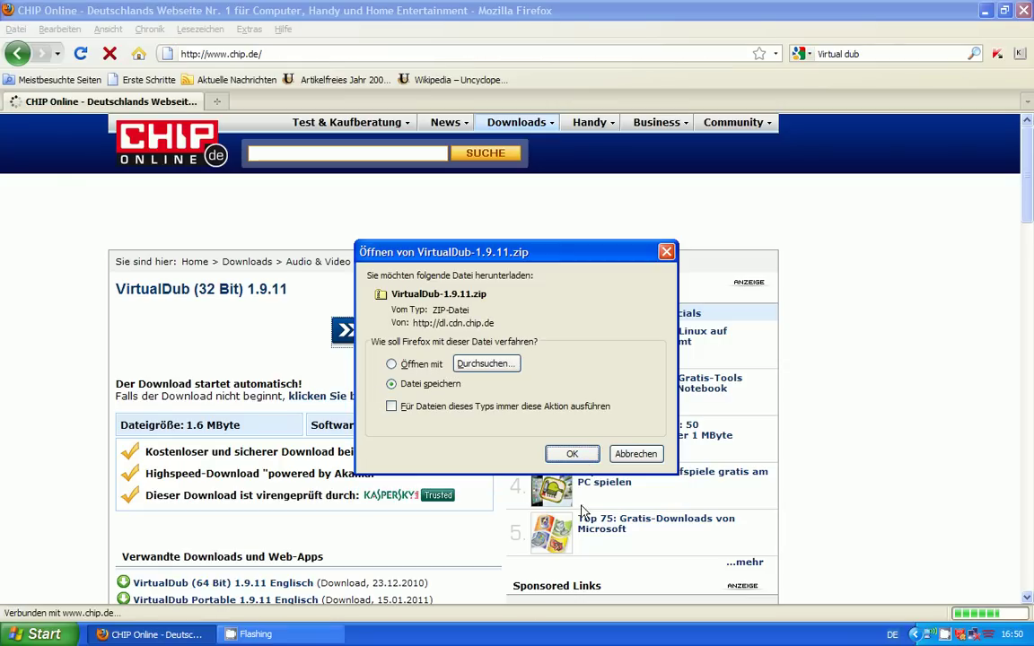
key(Return)
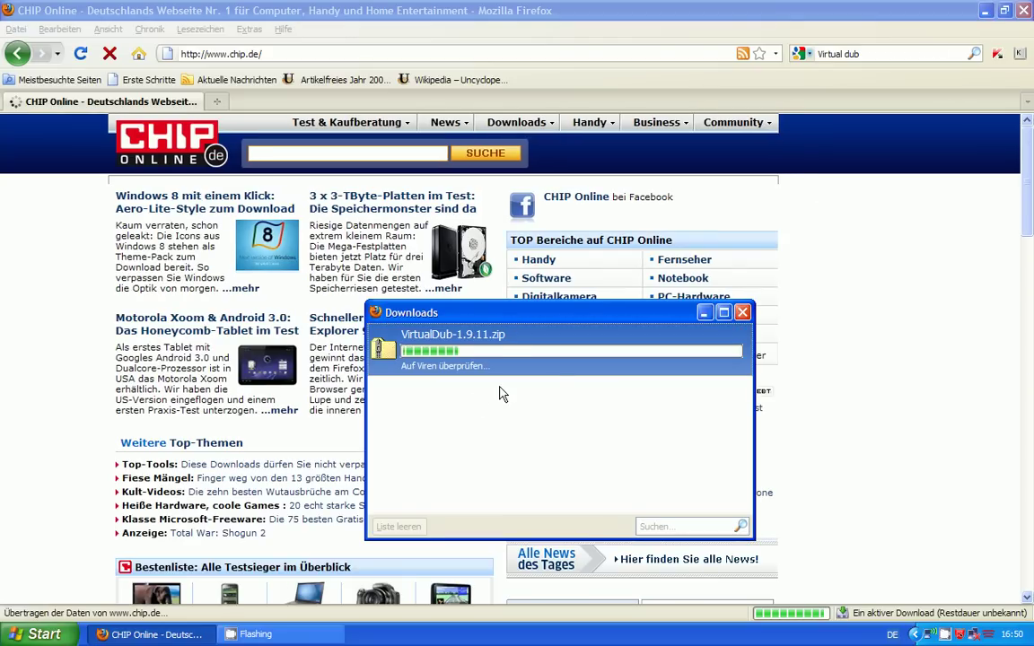
drag(496, 318, 457, 334)
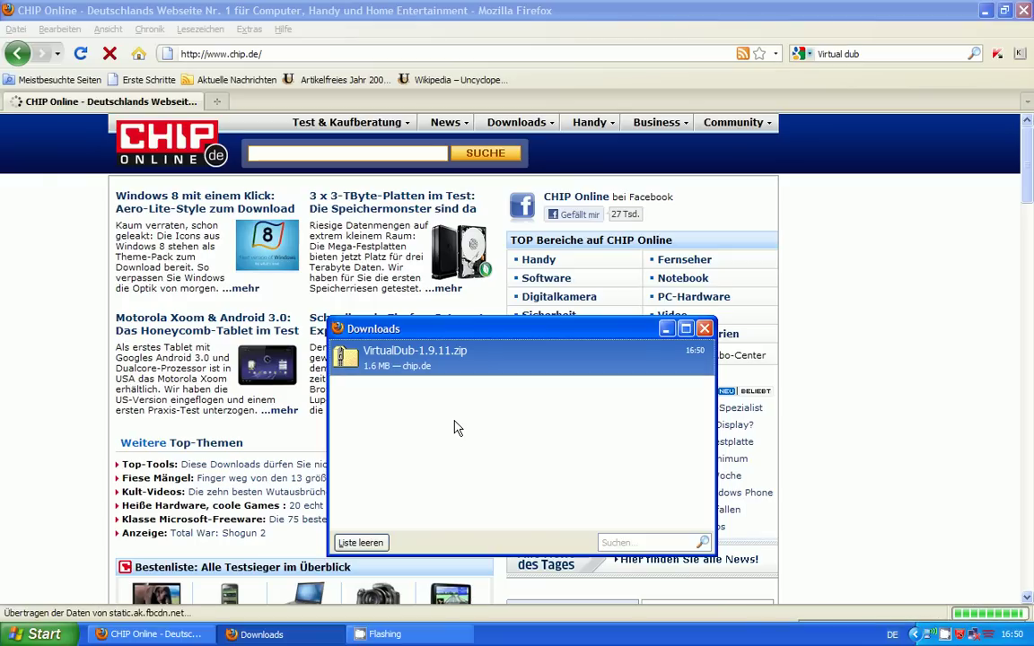
click(705, 328)
Open Windows Explorer and go to the Downloads folder inside Eigene Dateien.
key(super+e)
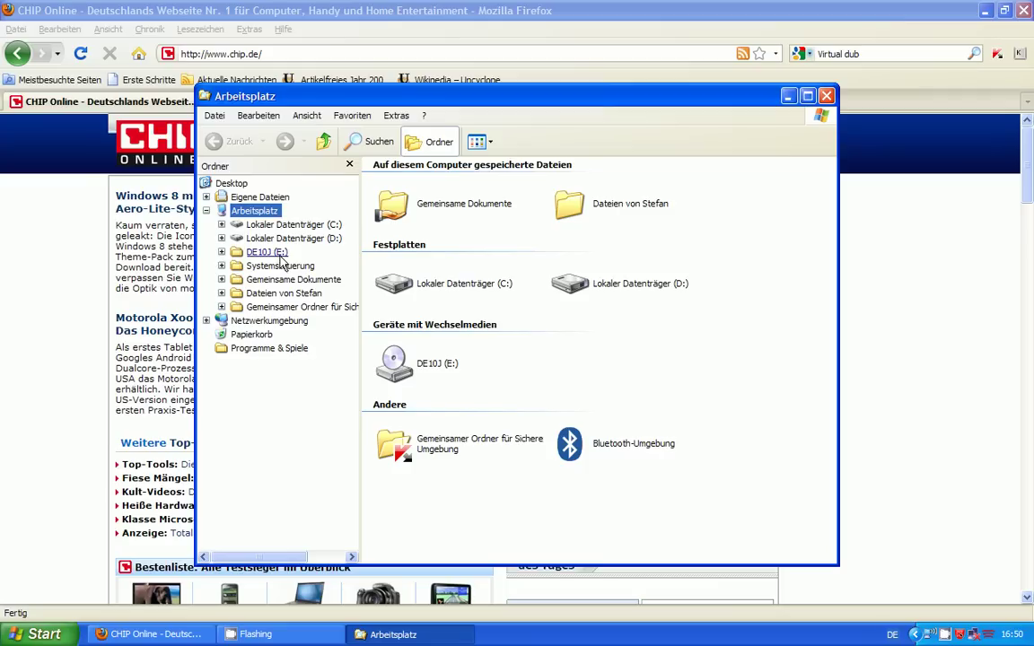
click(264, 198)
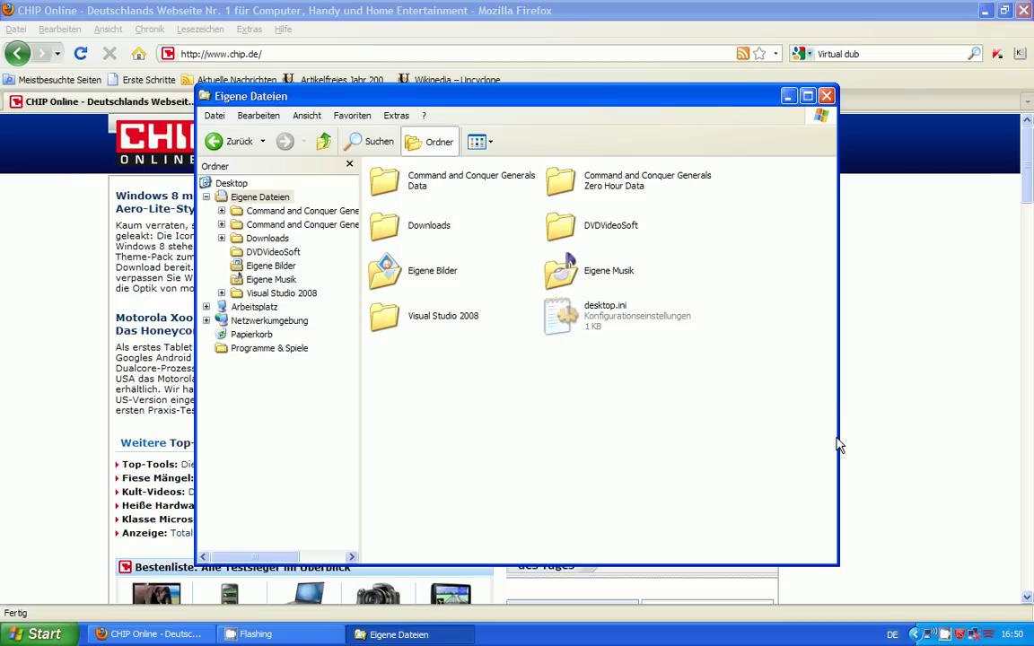
double_click(395, 224)
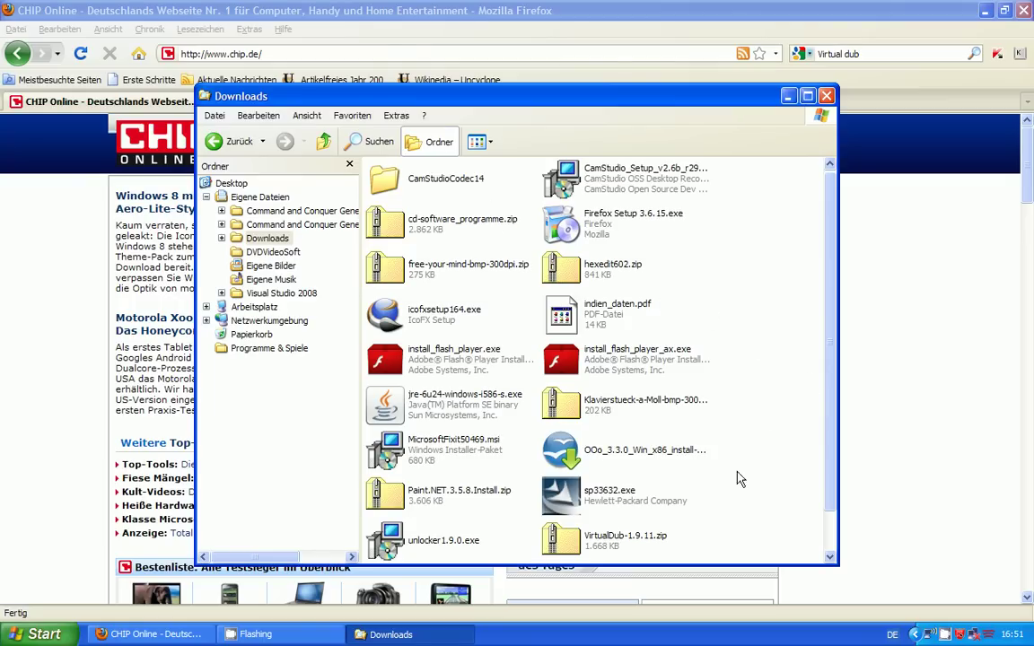
scroll(620, 543, down, 1)
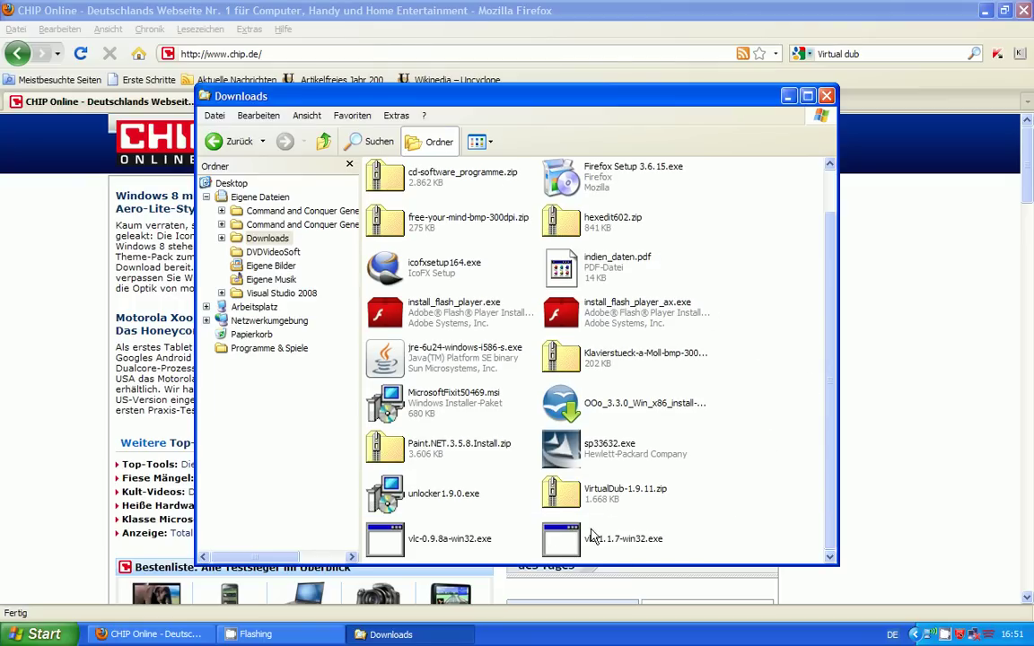
Open the VirtualDub-1.9.11.zip archive to view the files it contains, and close it again.
click(611, 489)
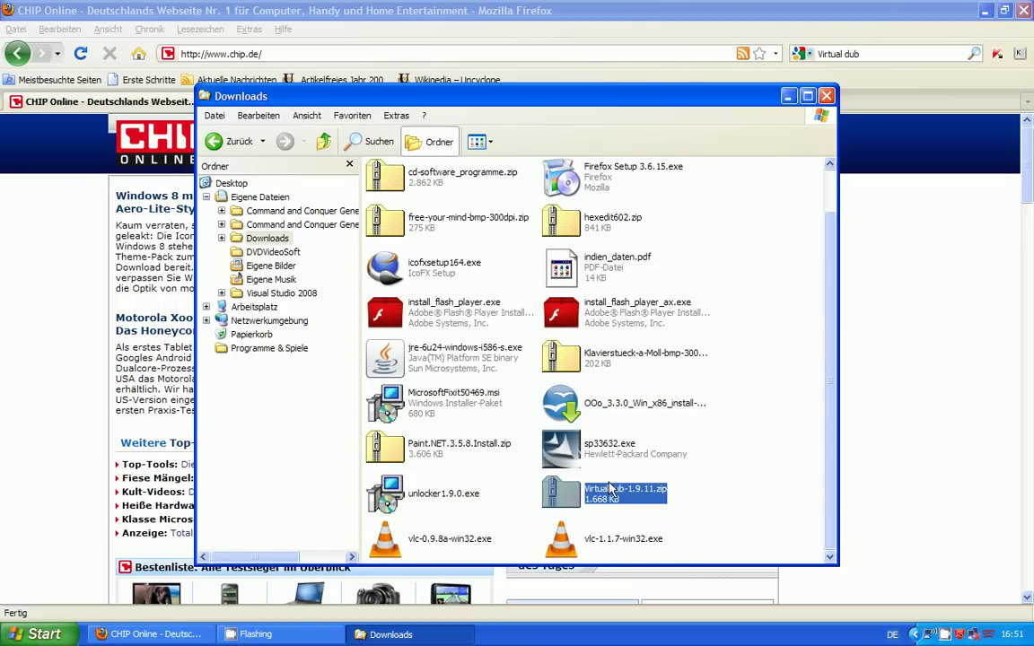
double_click(611, 489)
drag(574, 340, 240, 106)
click(579, 414)
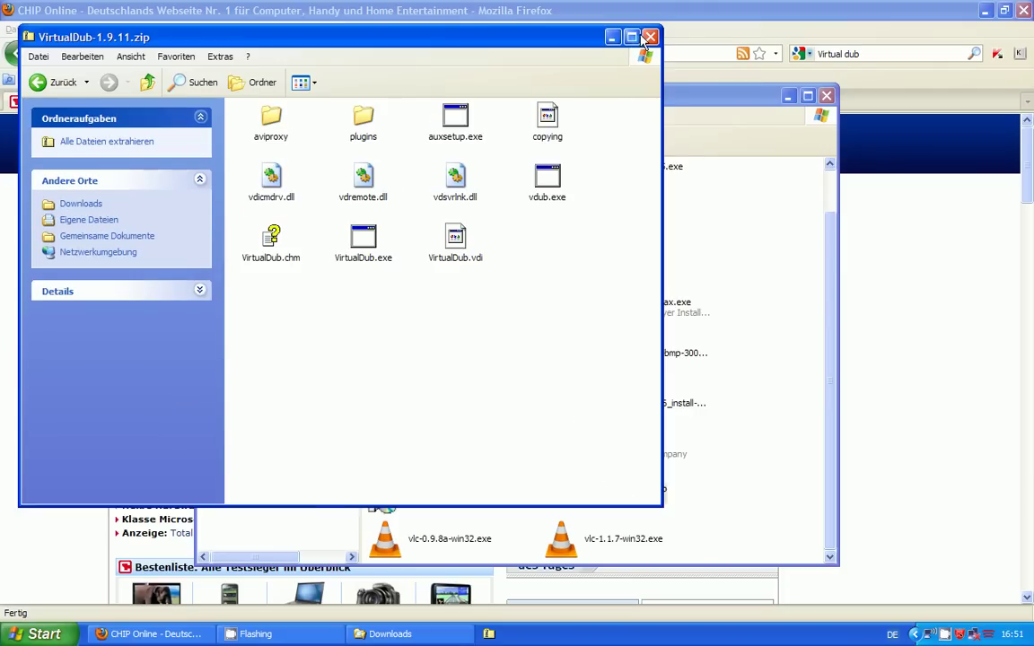
click(651, 37)
Copy VirtualDub-1.9.11.zip from Downloads to the desktop and place its icon in the free area below the OpenOffice.org shortcut.
right_click(615, 499)
click(653, 512)
click(628, 496)
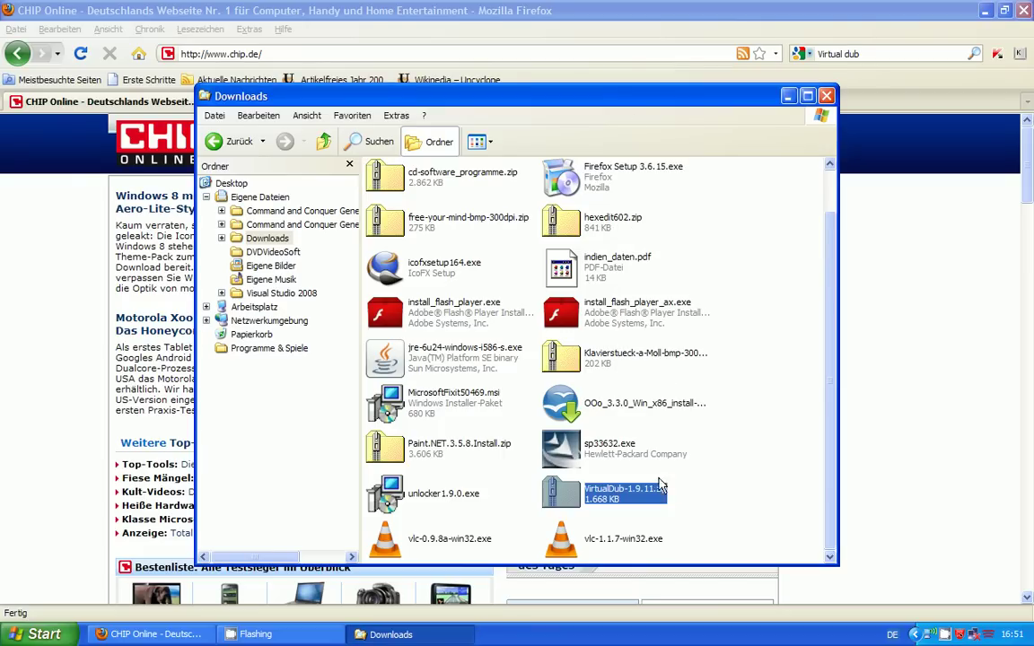
right_click(690, 634)
click(706, 577)
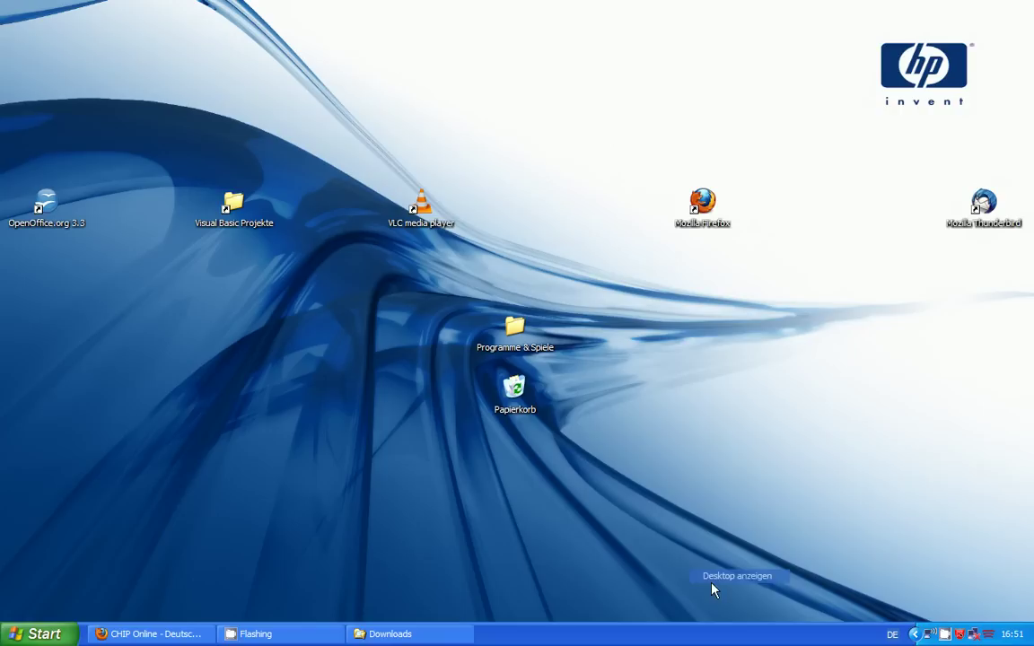
key(ctrl+v)
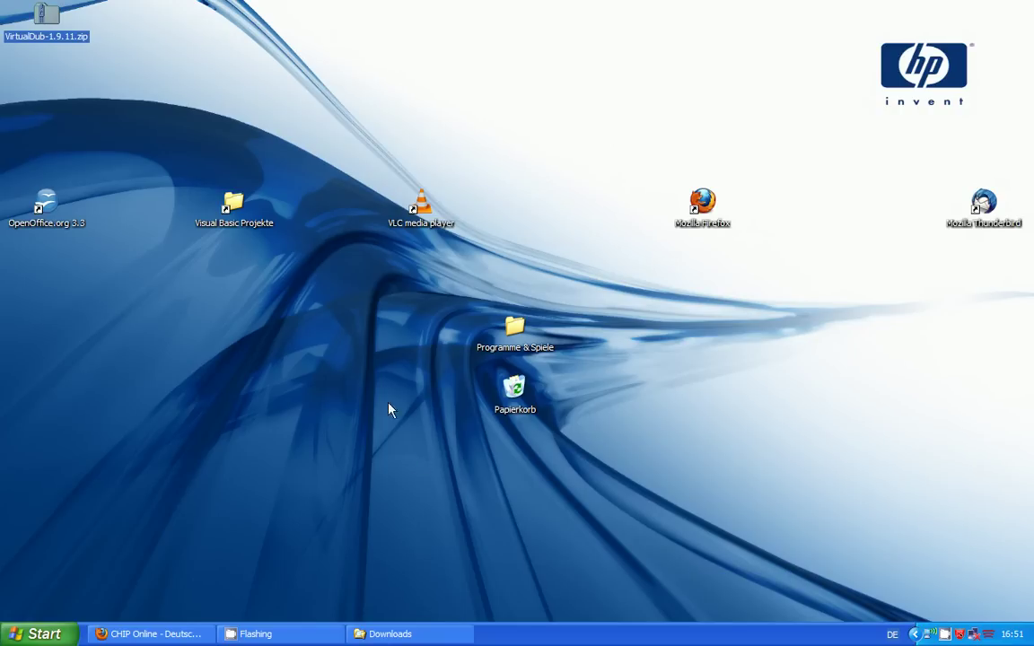
mouse_move(40, 11)
mouse_down()
mouse_move(167, 359)
mouse_move(134, 383)
mouse_up()
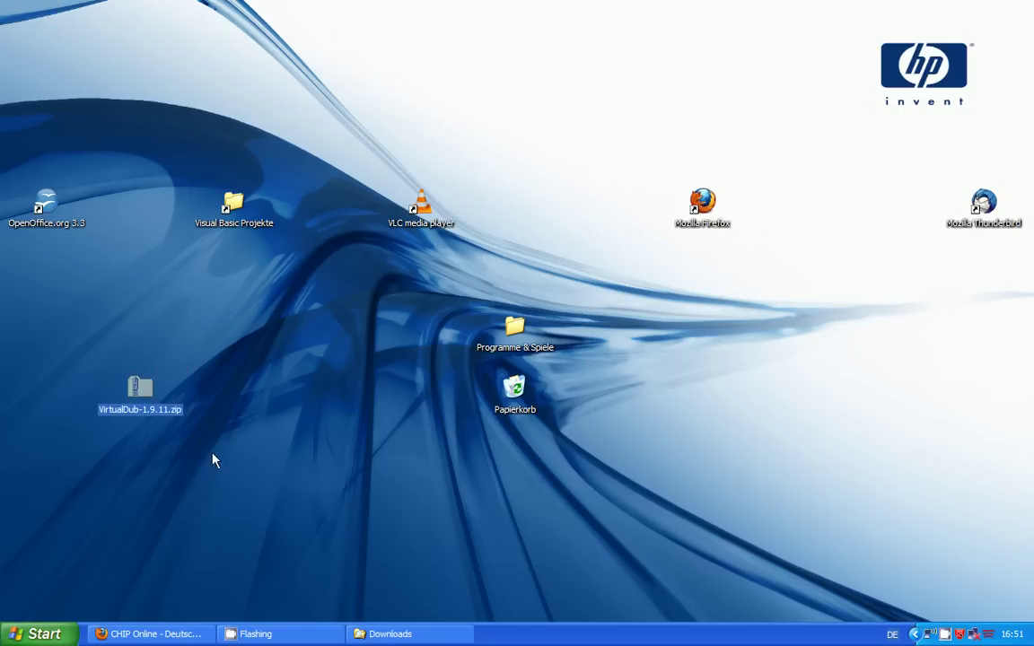
mouse_move(78, 350)
mouse_down()
mouse_move(234, 491)
mouse_move(206, 470)
mouse_up()
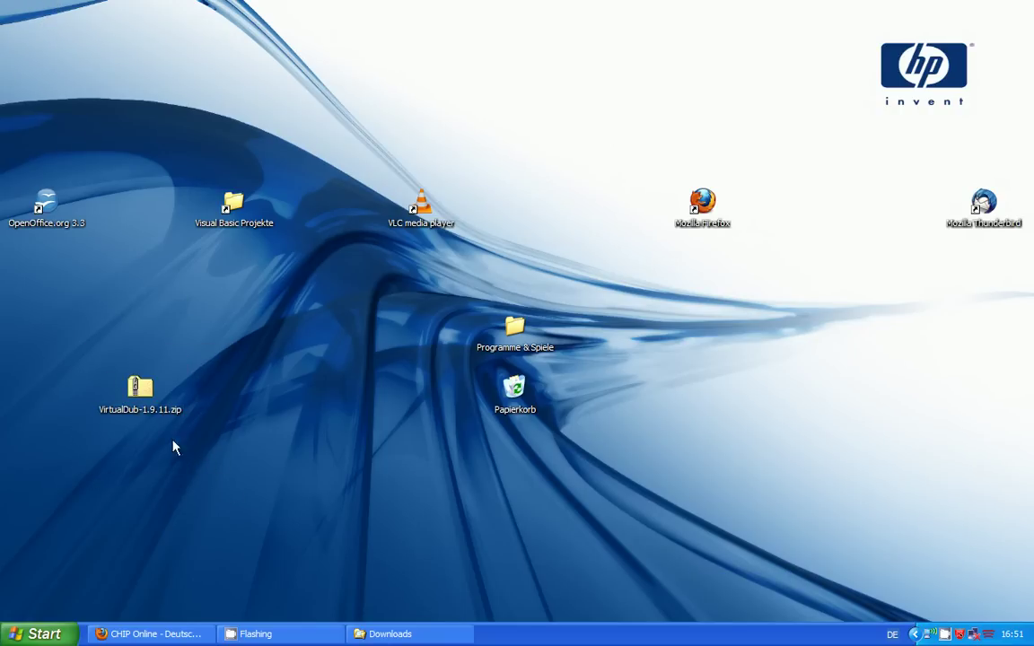
Unpack VirtualDub-1.9.11.zip directly onto the desktop with 7-Zip and delete the zip archive.
right_click(140, 400)
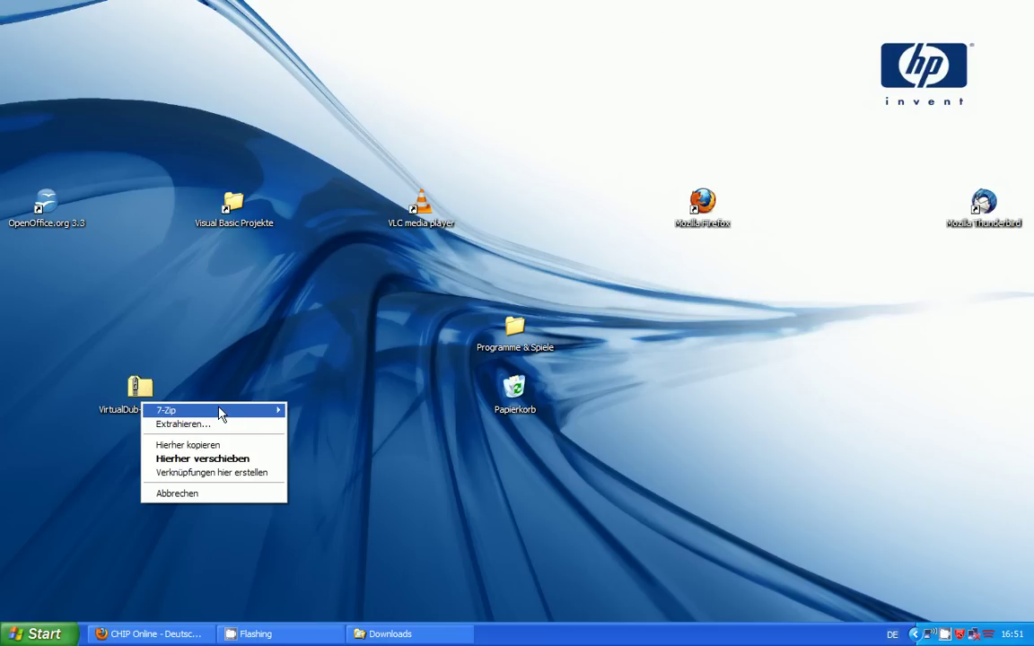
mouse_move(219, 412)
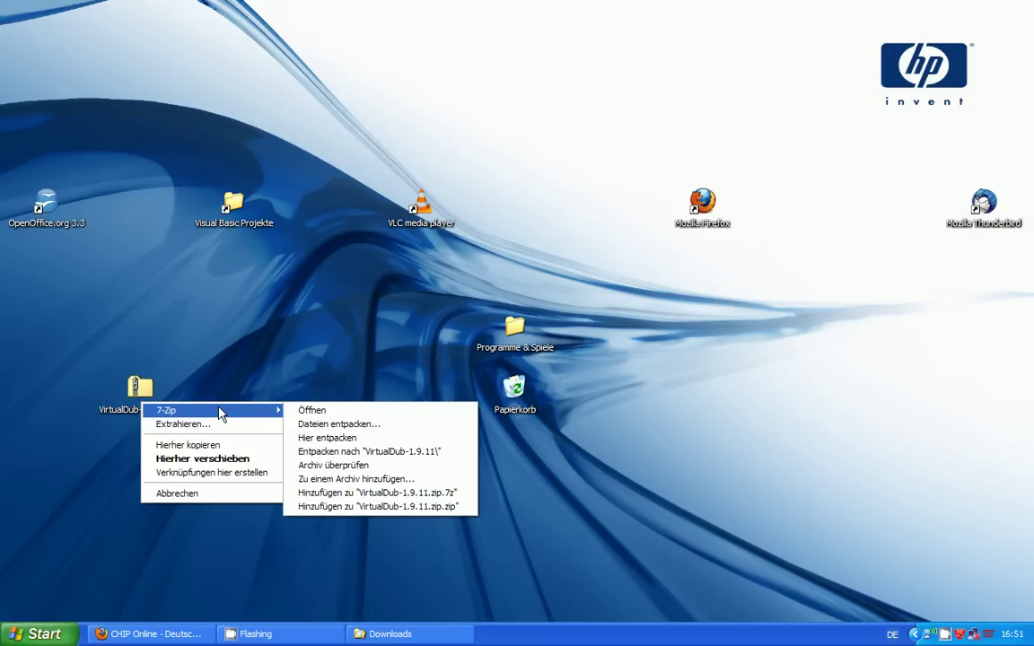
click(386, 438)
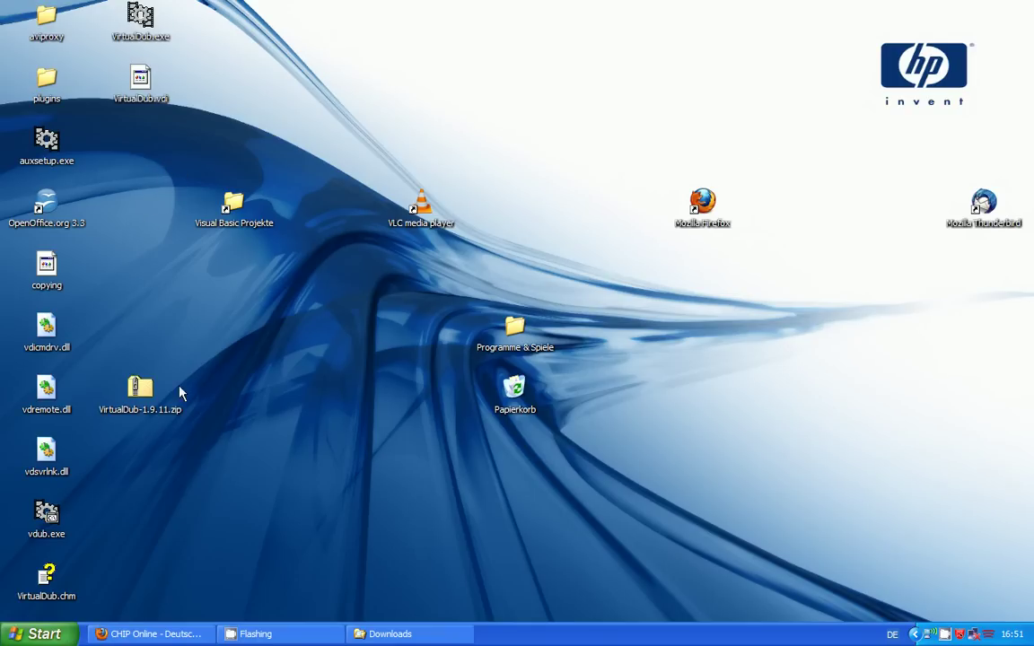
click(152, 406)
key(Delete)
key(Return)
Create a new folder on the desktop named Virtual Dub (Videobearbeitung).
right_click(210, 388)
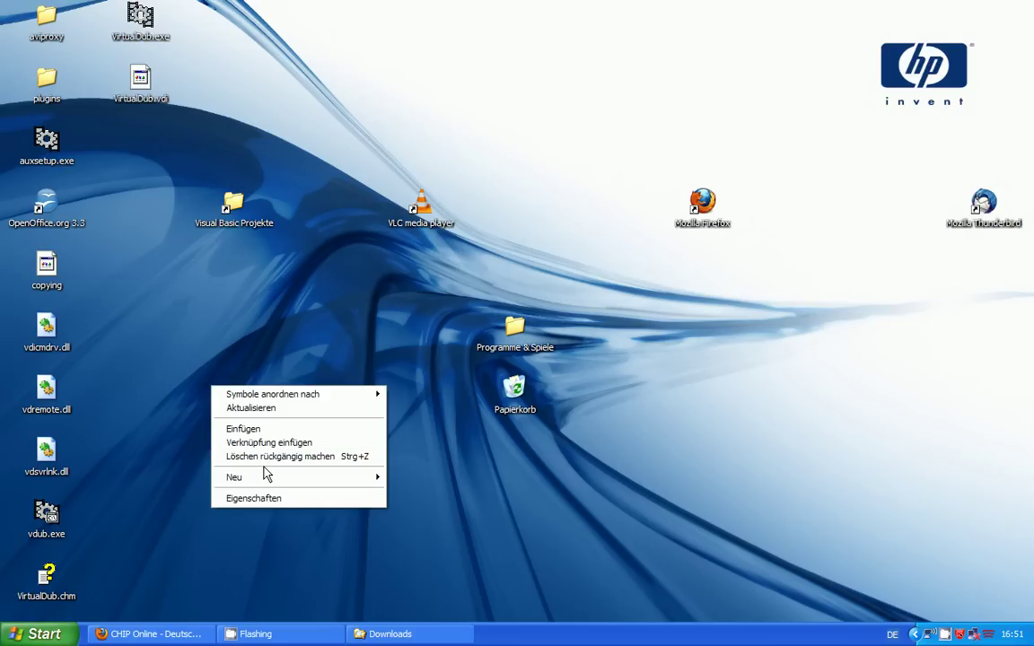
mouse_move(368, 482)
click(418, 302)
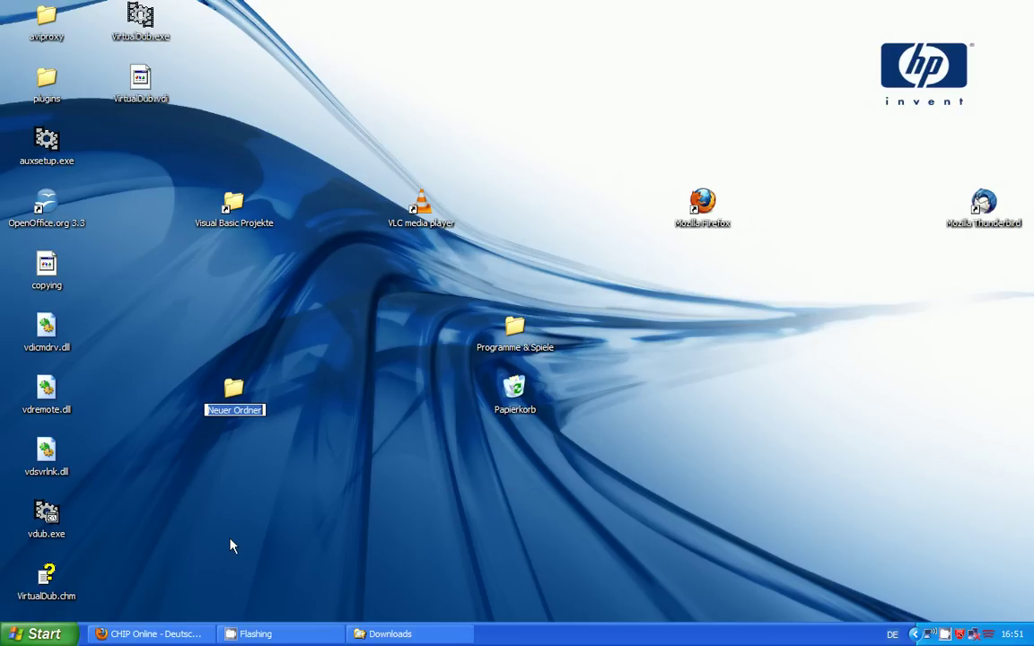
text(Vir)
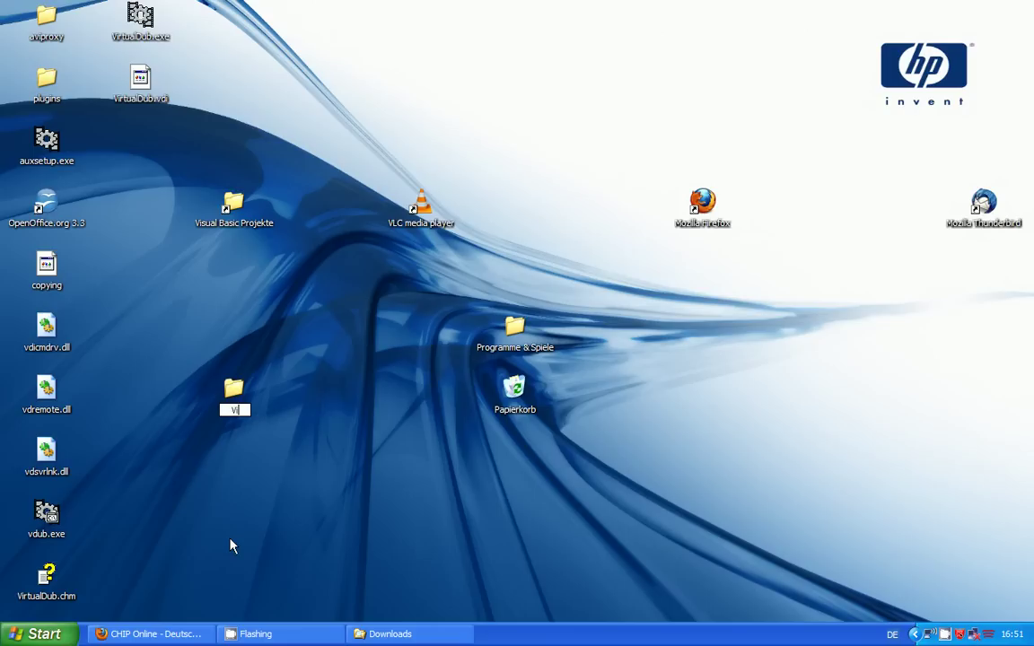
text(tual Dub(Vidow)
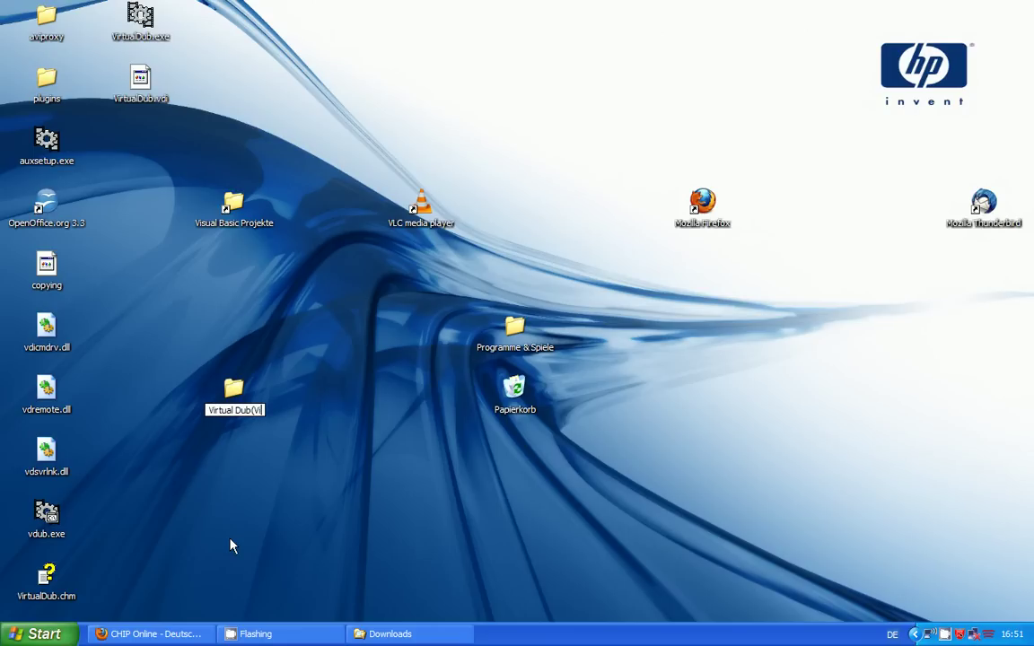
key(BackSpace)
key(BackSpace)
text(eobearbeitung)
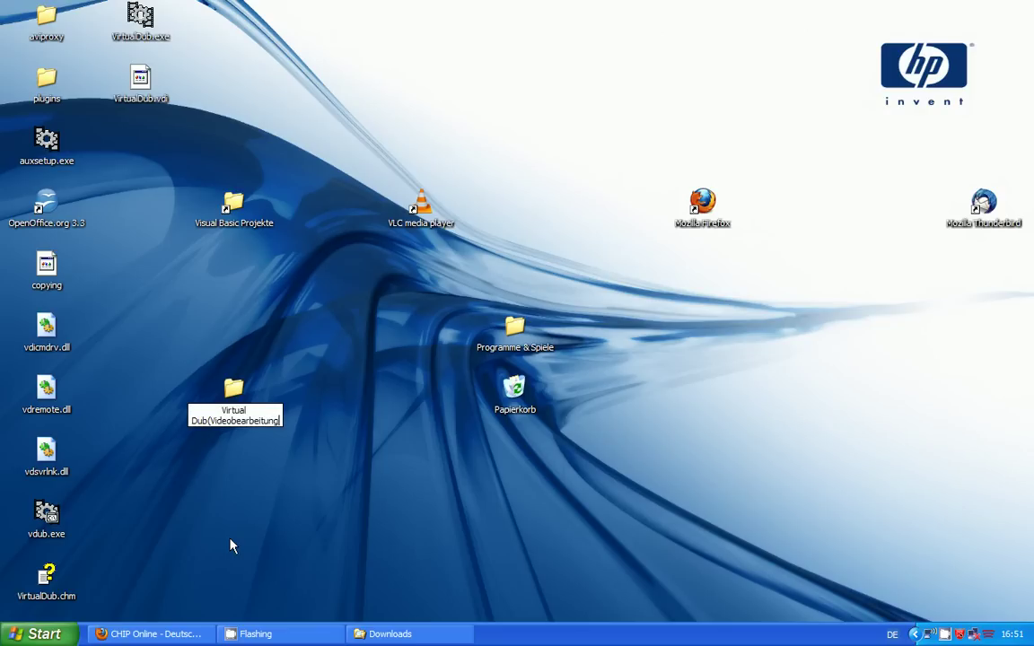
text())
click(208, 422)
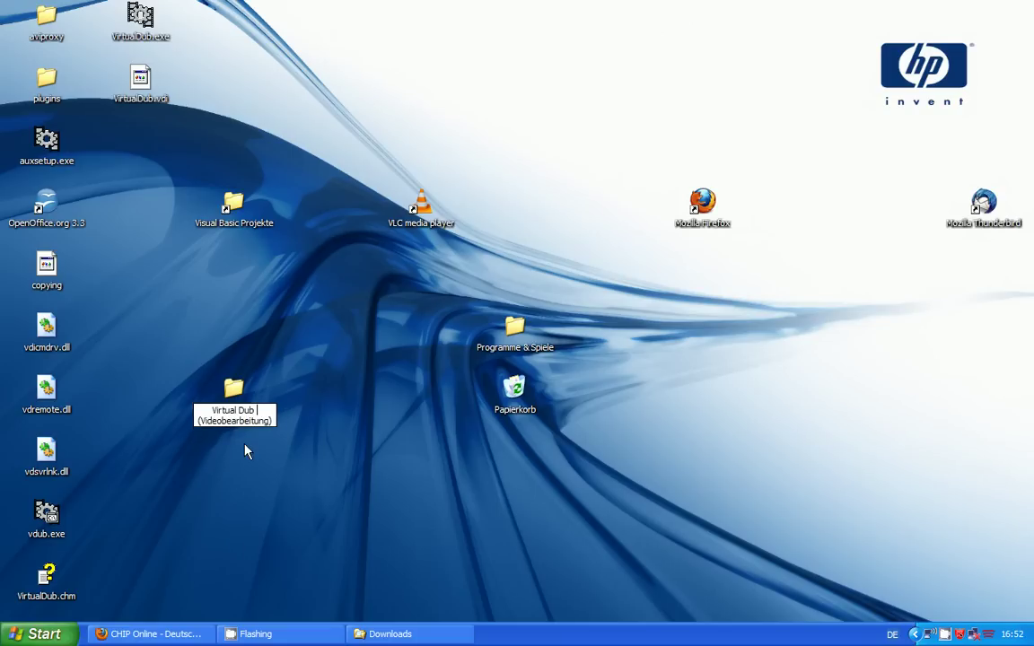
click(299, 480)
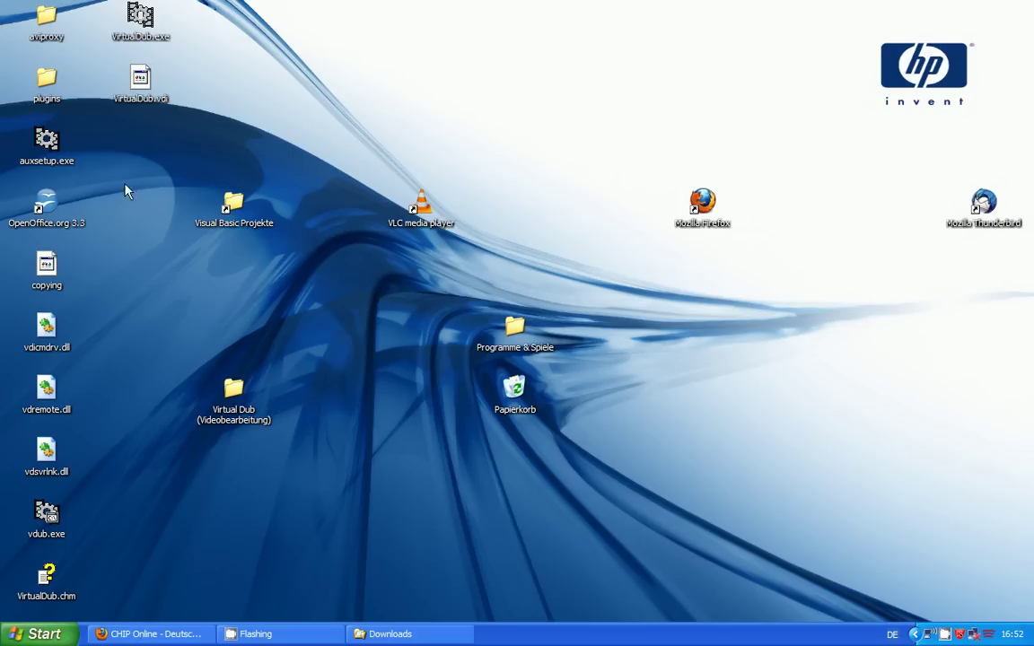
Move all icons in the desktop's first column into the Virtual Dub (Videobearbeitung) folder.
drag(7, 4, 133, 568)
double_click(232, 394)
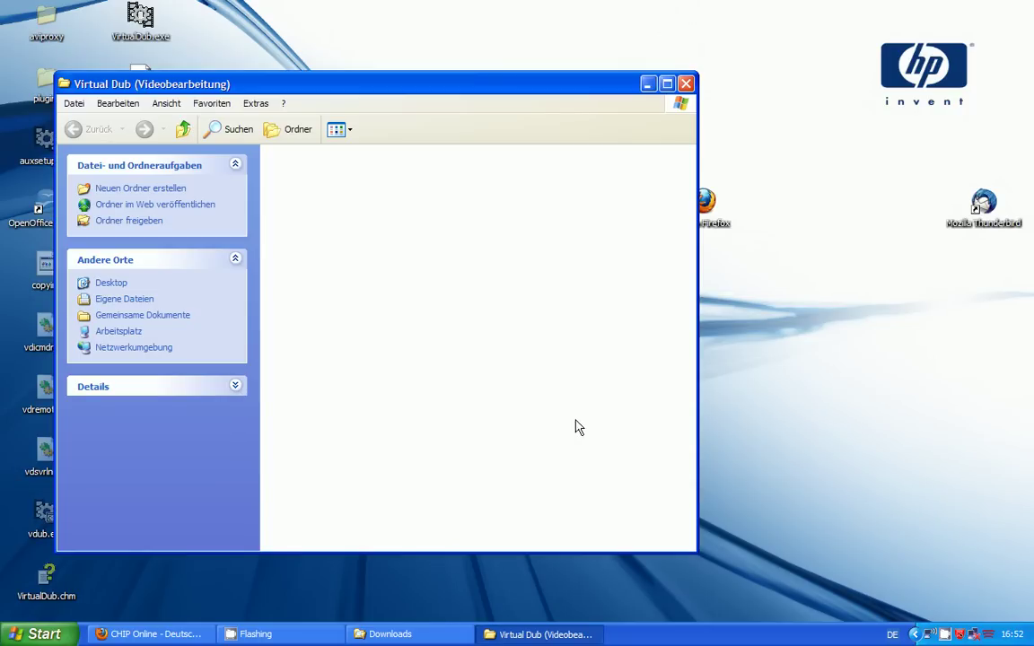
key(ctrl+v)
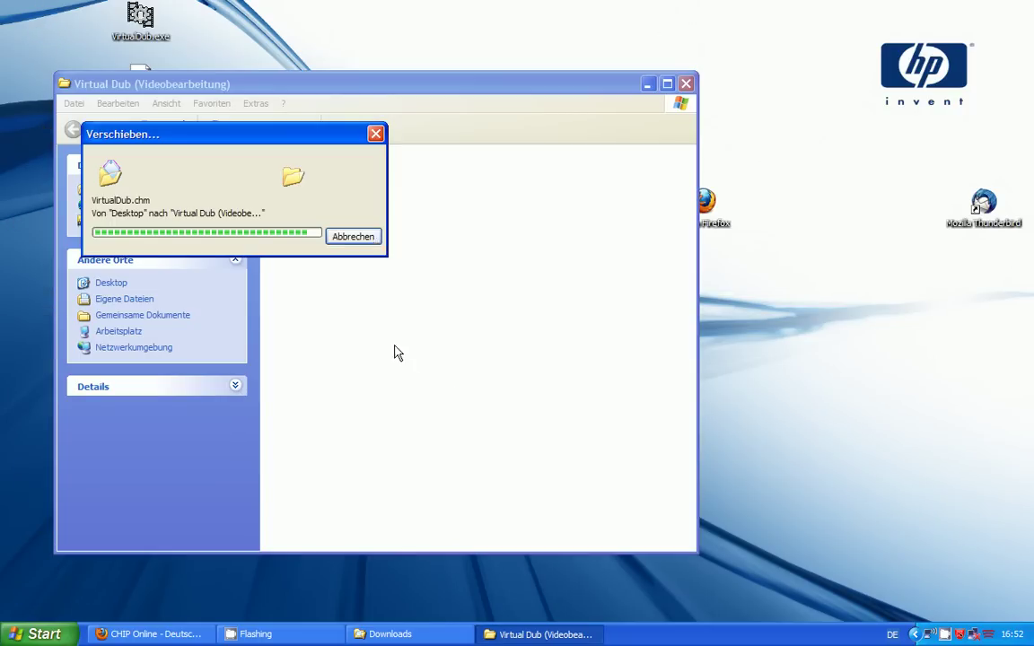
click(392, 449)
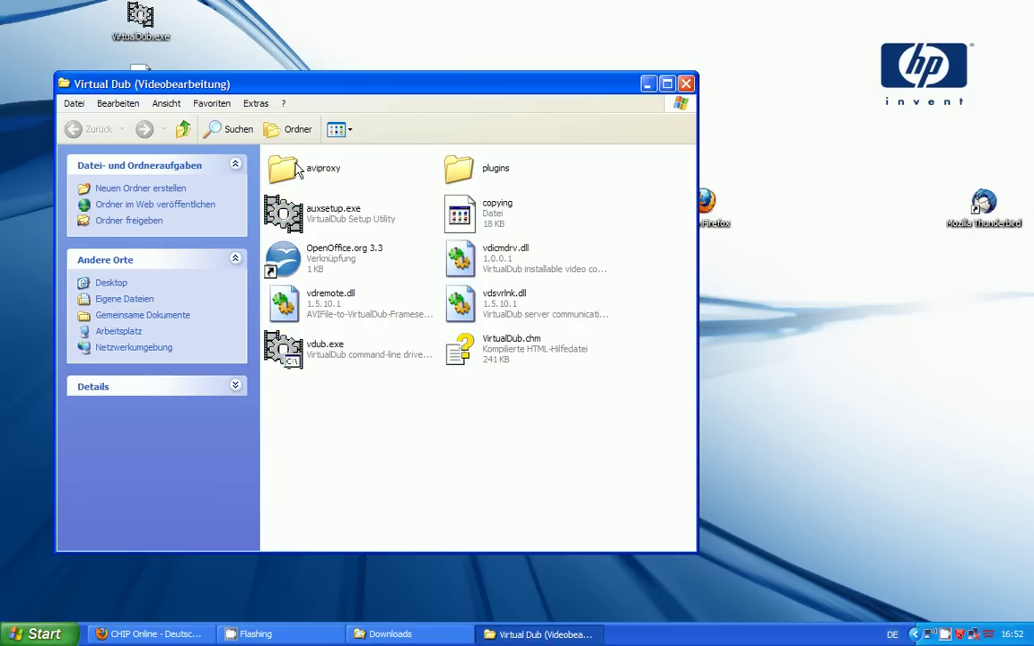
Return the OpenOffice.org 3.3 shortcut to the desktop and move VirtualDub.exe and VirtualDub.vdi into the Virtual Dub (Videobearbeitung) folder.
click(297, 257)
drag(295, 257, 54, 36)
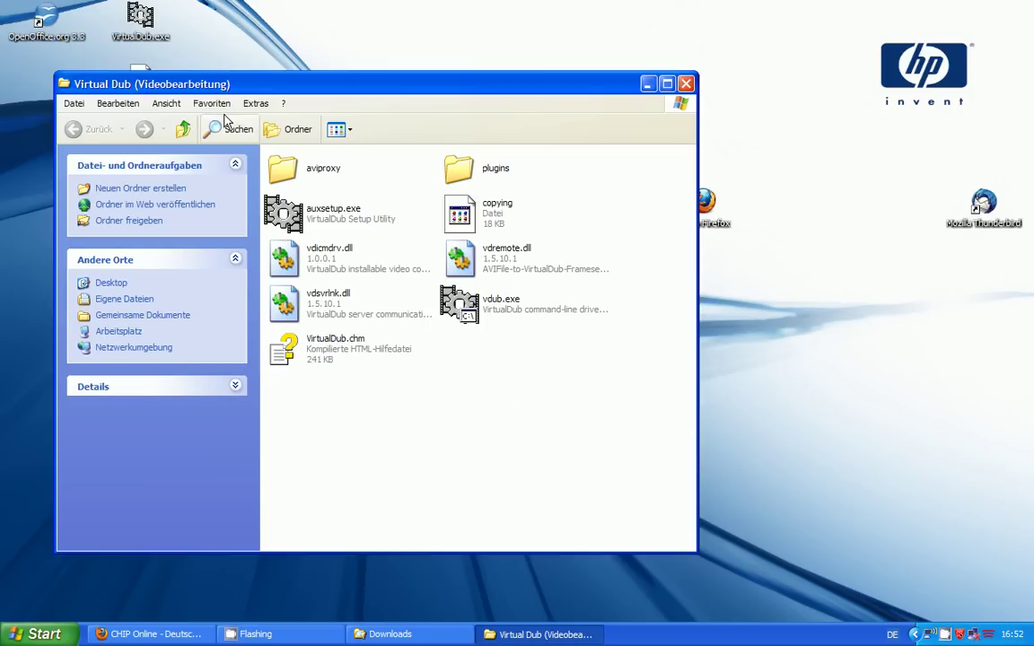
drag(140, 18, 403, 367)
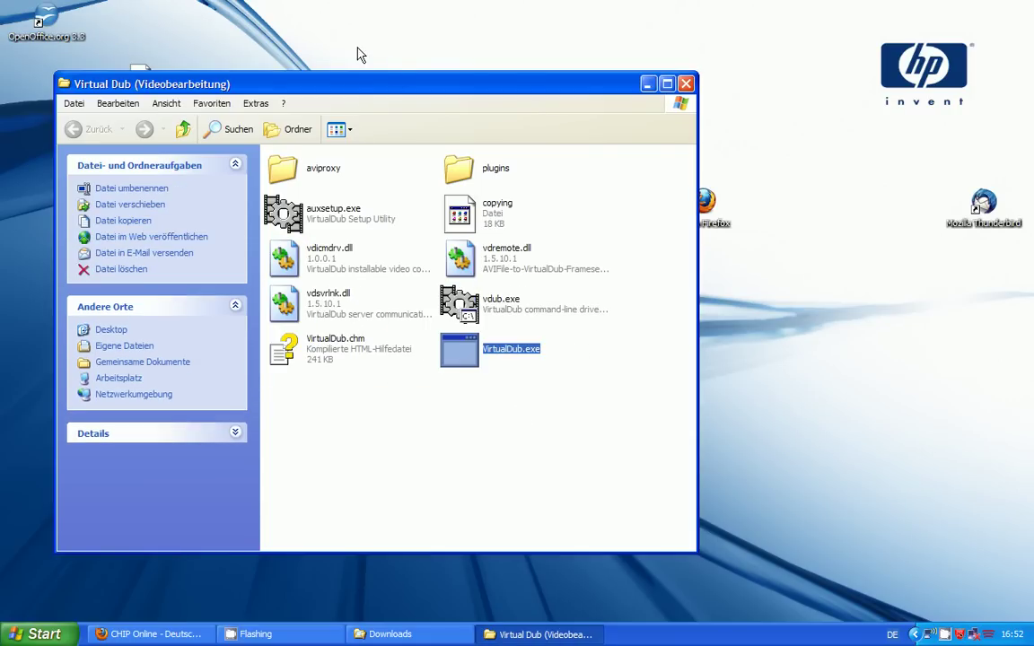
drag(346, 90, 429, 244)
drag(598, 466, 371, 549)
drag(446, 248, 481, 116)
drag(715, 537, 427, 203)
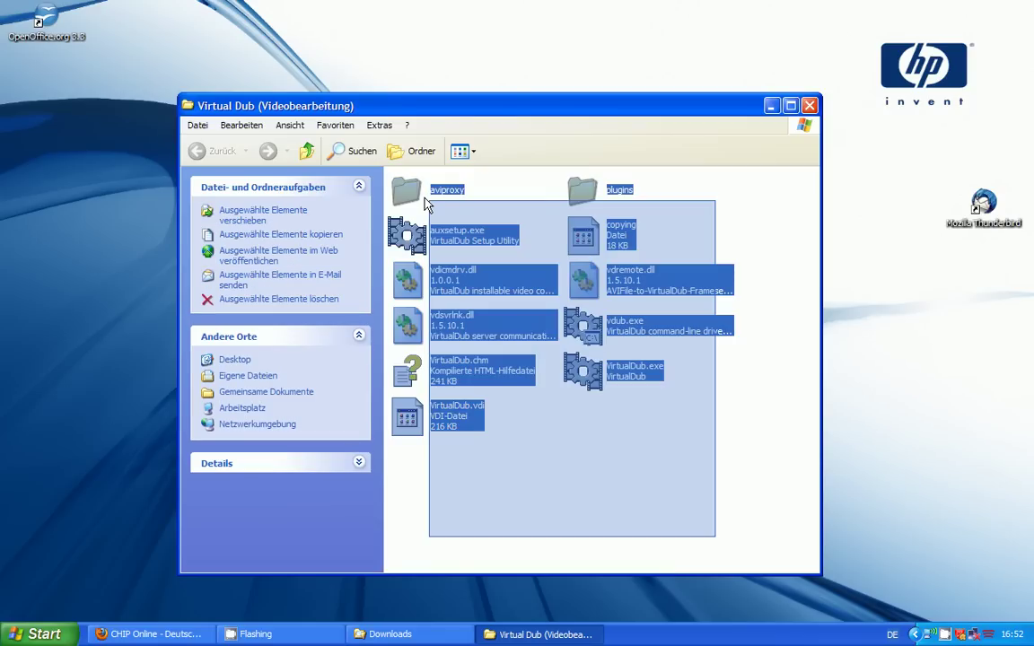
click(709, 489)
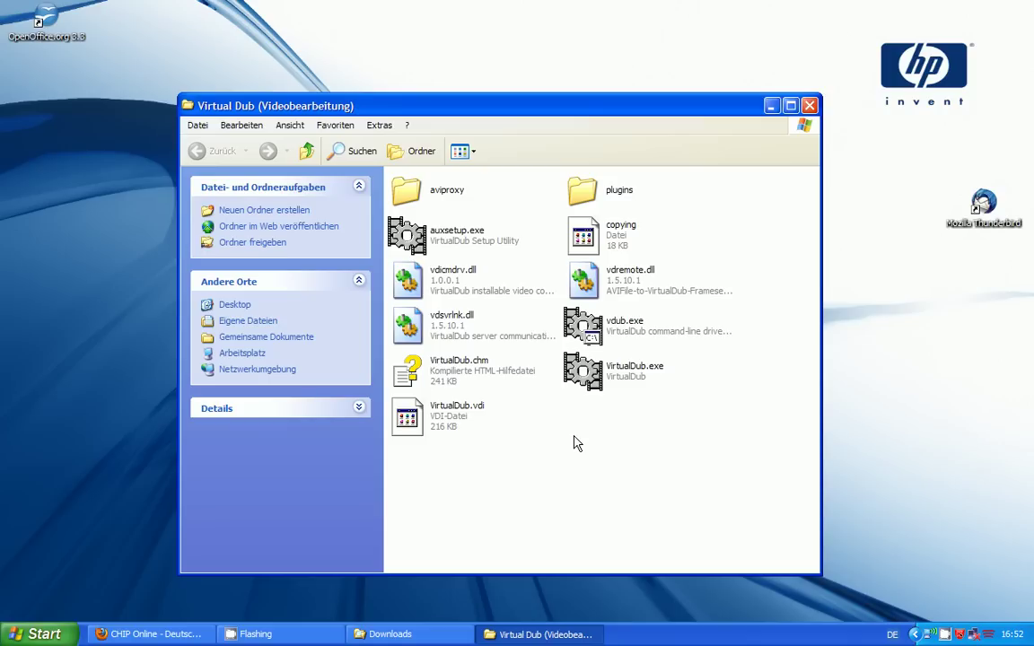
Start VirtualDub.exe from its folder and open the properties of the Virtual Dub (Videobearbeitung) folder on the desktop.
click(619, 380)
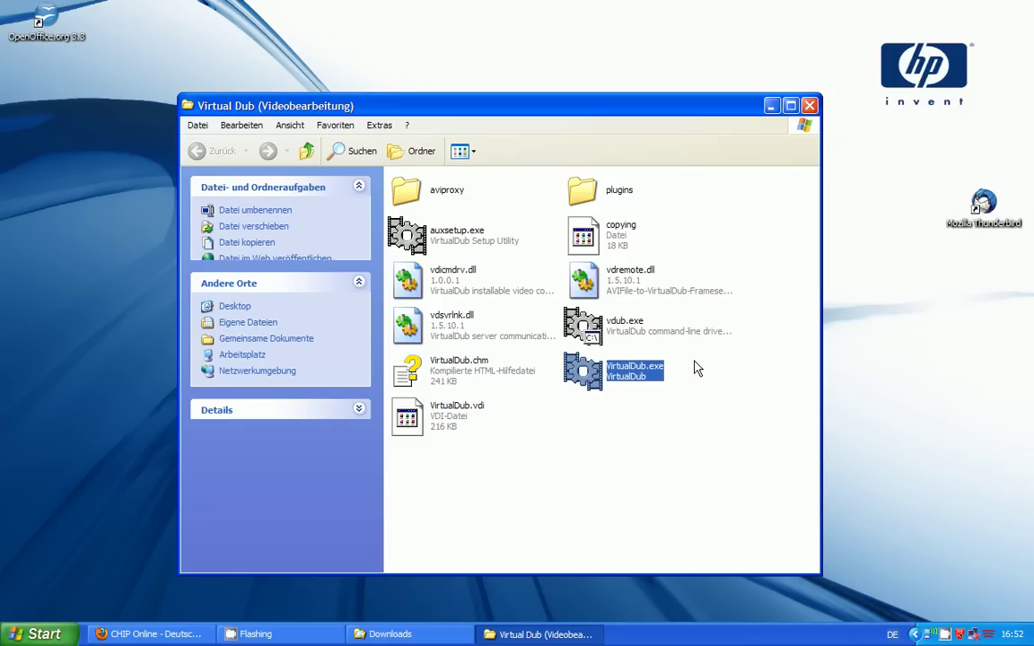
key(alt+Tab)
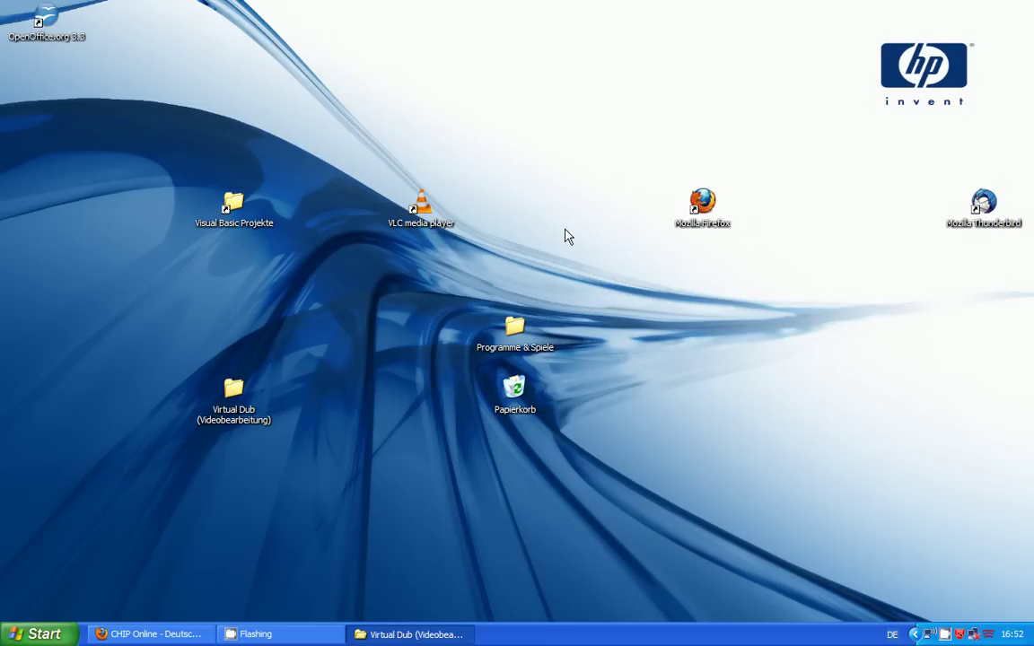
click(239, 406)
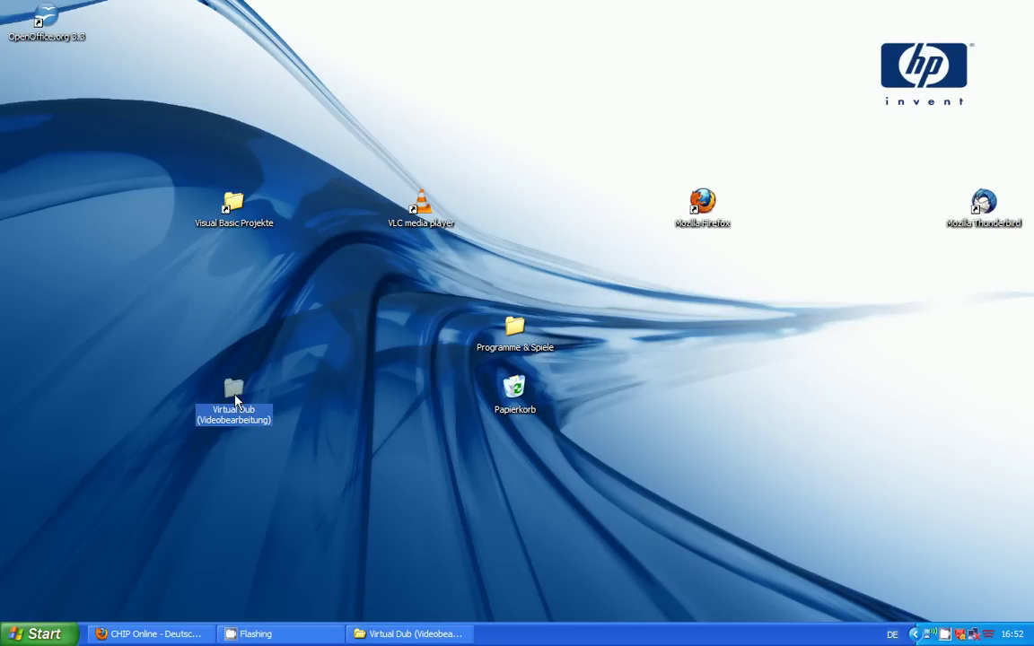
click(400, 633)
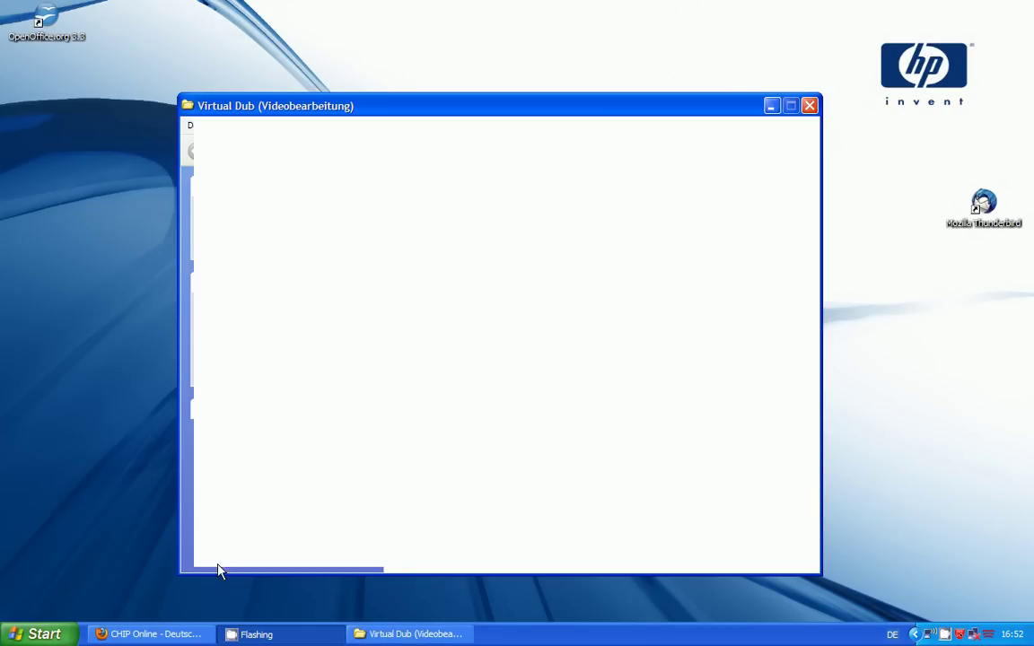
click(408, 634)
click(247, 406)
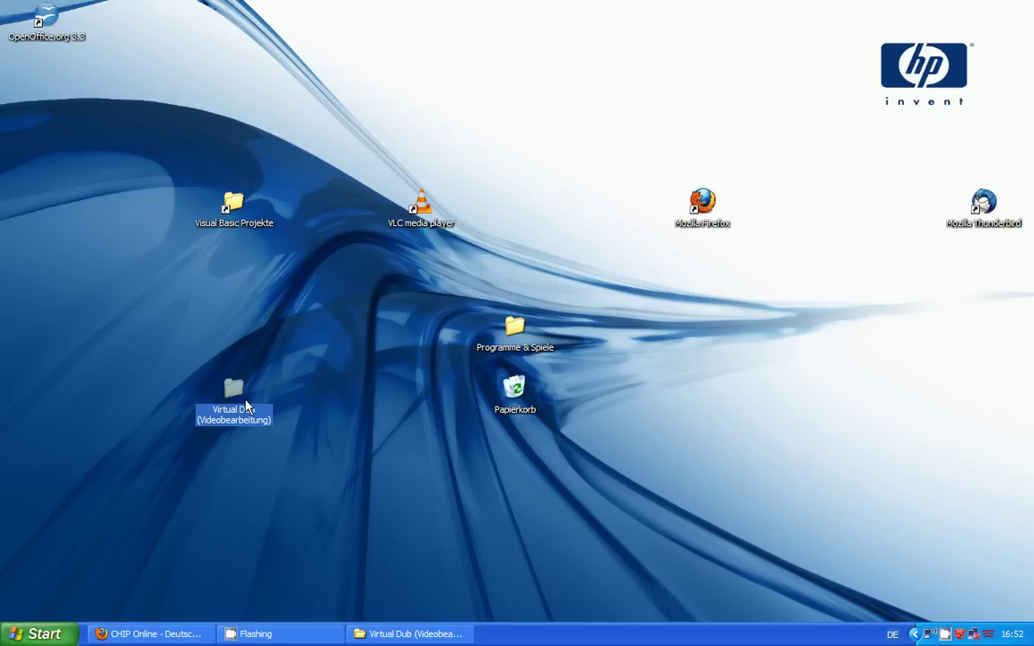
right_click(247, 406)
click(287, 389)
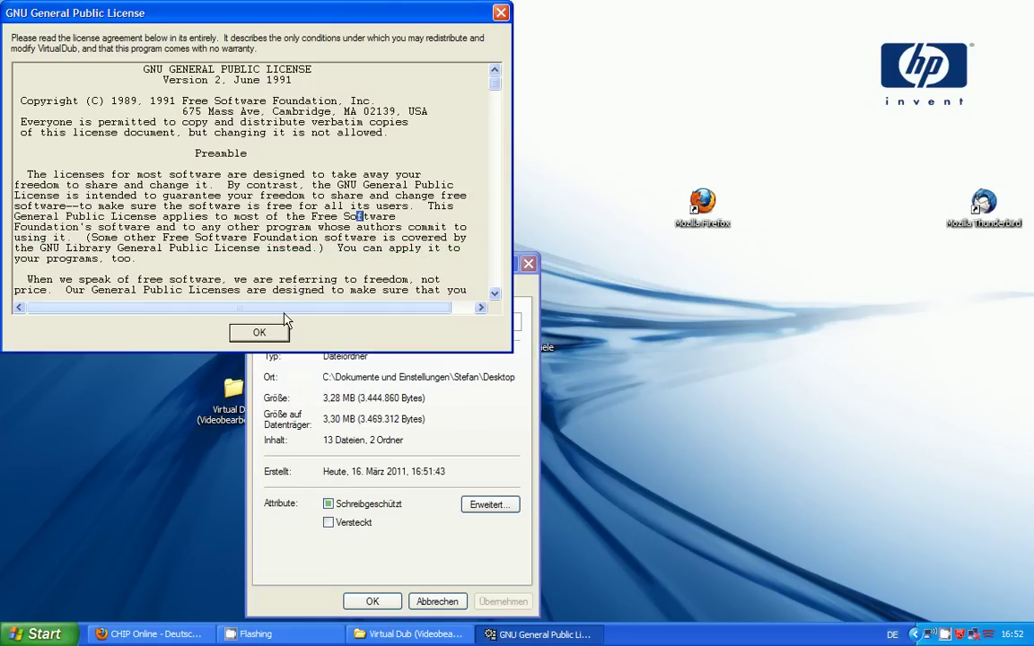
Look over the GNU General Public License, dismiss the Secunia PSI notification, accept the license and start VirtualDub from the welcome dialog.
drag(143, 70, 156, 72)
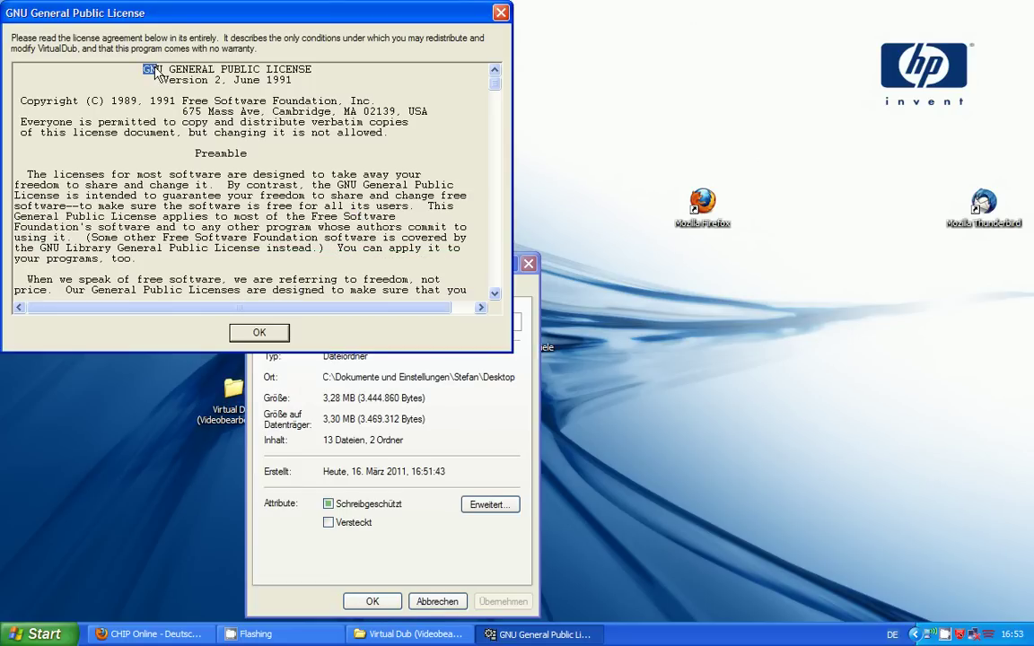
click(392, 147)
click(405, 155)
mouse_move(391, 176)
mouse_down()
mouse_move(420, 176)
mouse_move(391, 179)
mouse_up()
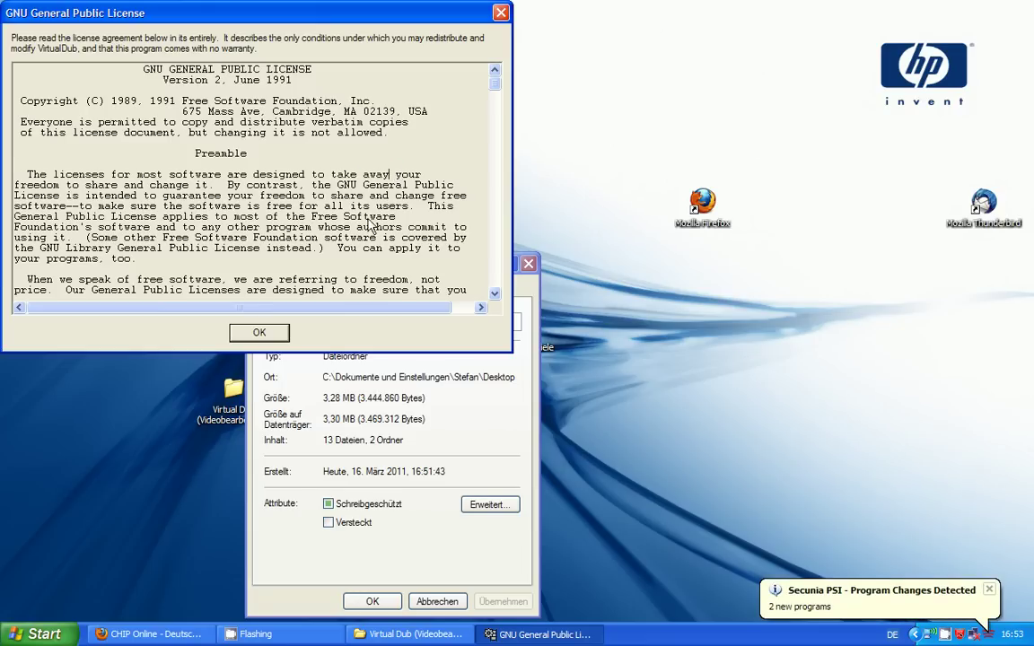
click(989, 590)
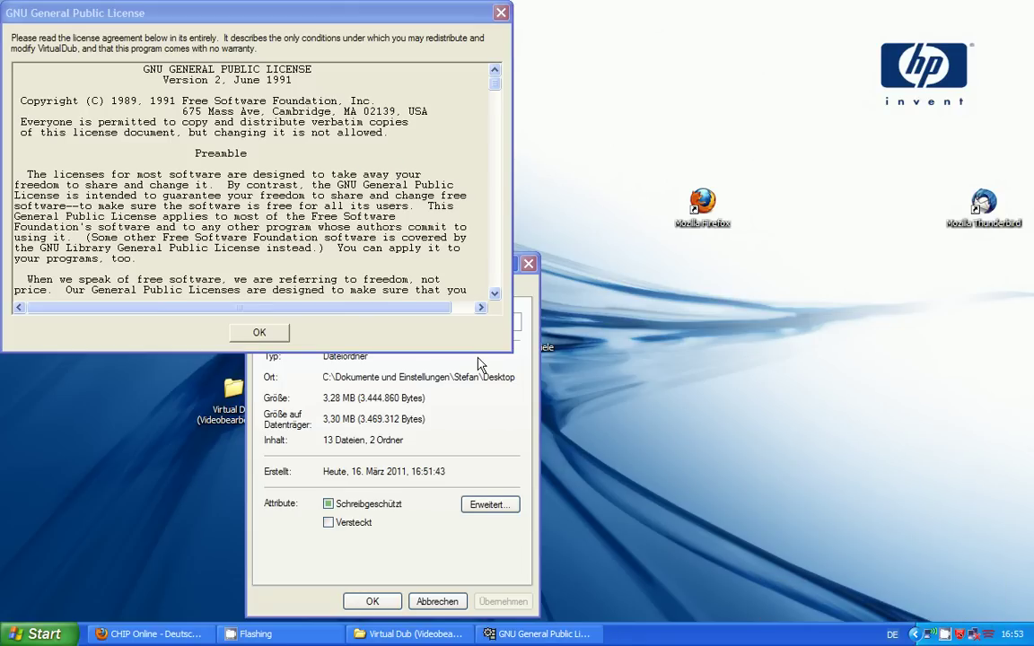
click(496, 91)
mouse_move(496, 90)
mouse_down()
mouse_move(502, 292)
mouse_move(484, 85)
mouse_up()
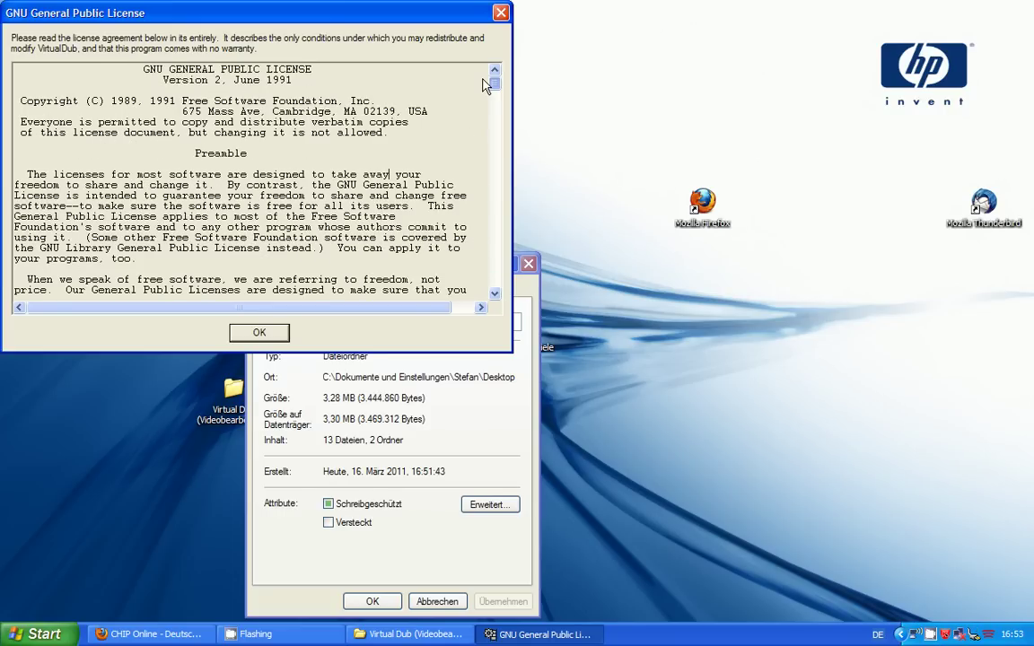
click(262, 334)
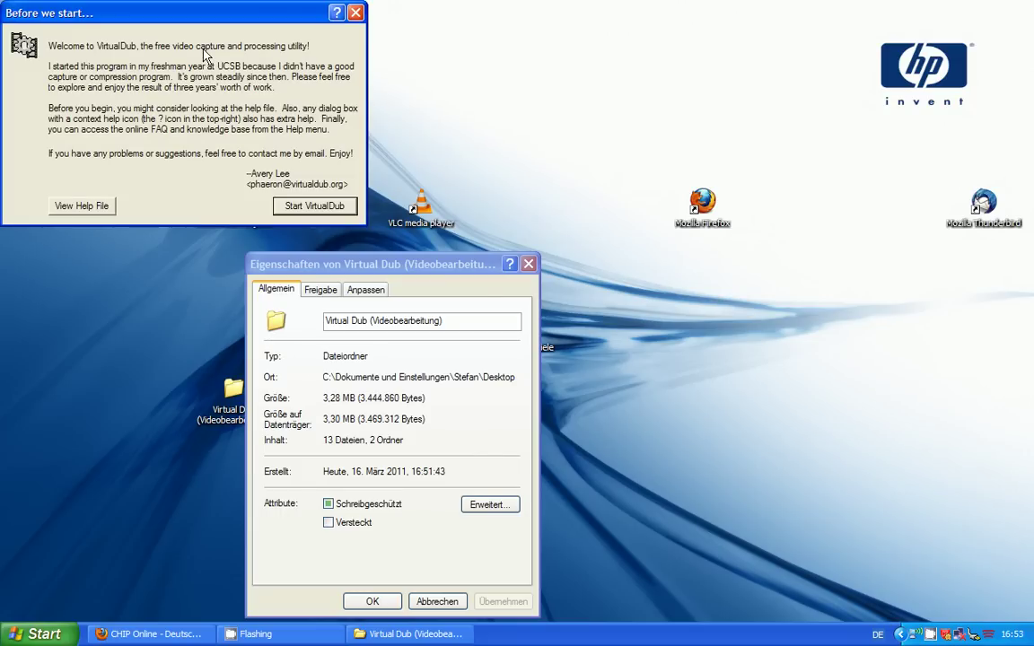
click(312, 207)
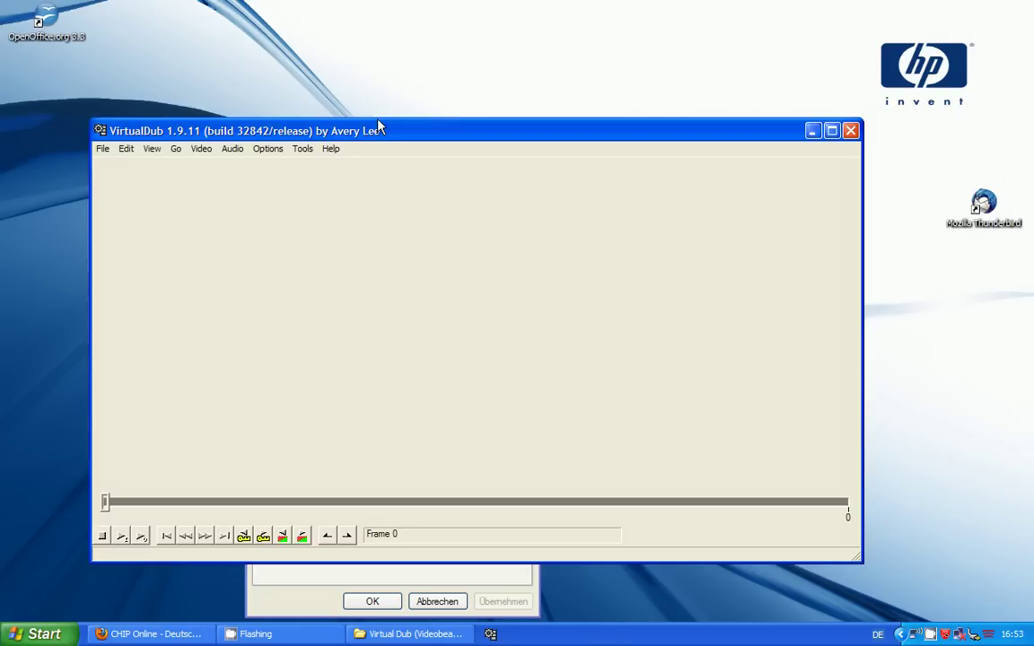
Minimize VirtualDub, check the Virtual Dub (Videobearbeitung) folder's size and size on disk in its properties, and close them.
click(811, 131)
drag(339, 269, 353, 126)
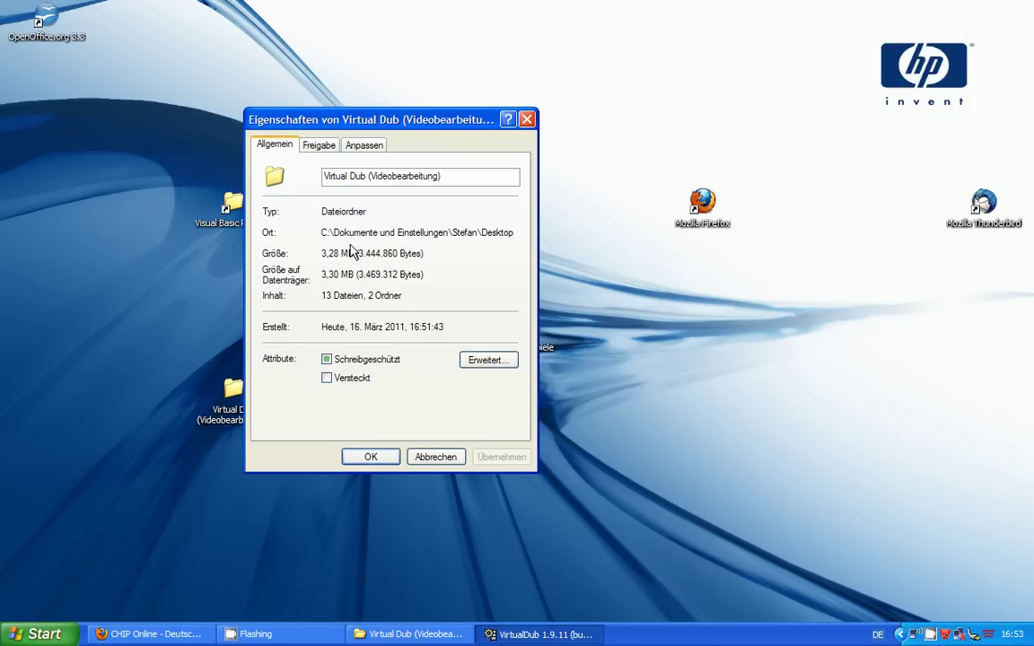
double_click(334, 254)
double_click(326, 275)
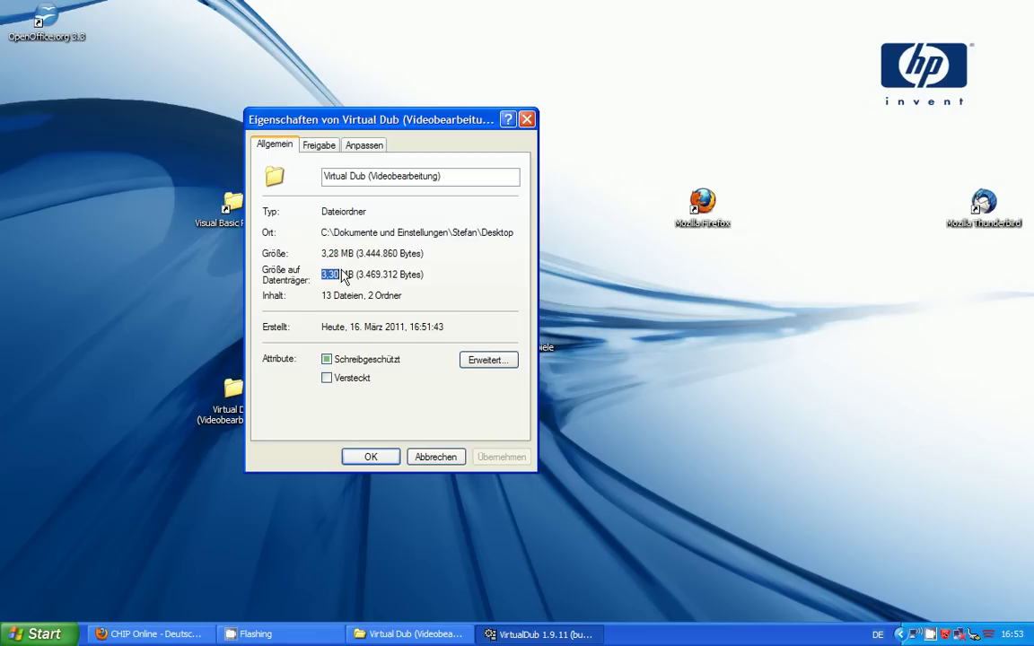
click(525, 120)
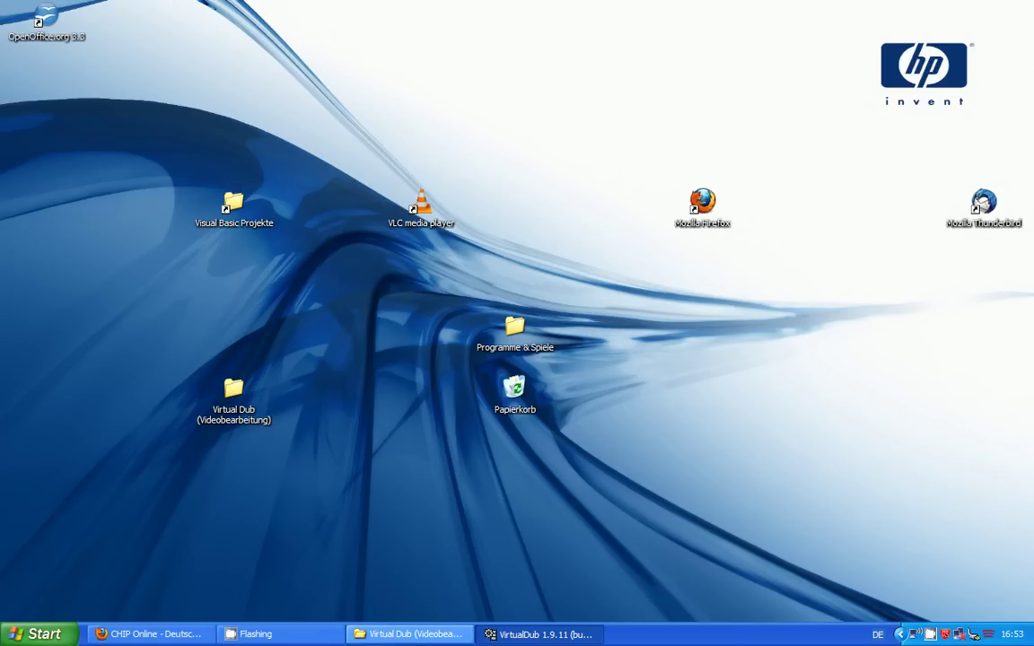
Restore the VirtualDub window and look over its available file, frame navigation and program option commands.
click(534, 635)
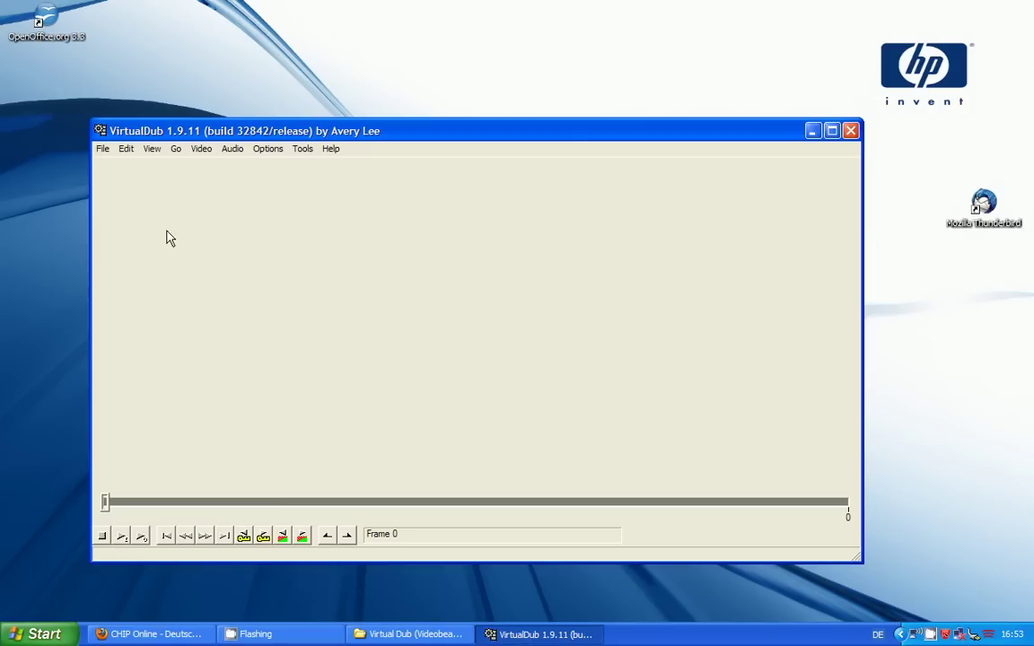
click(103, 148)
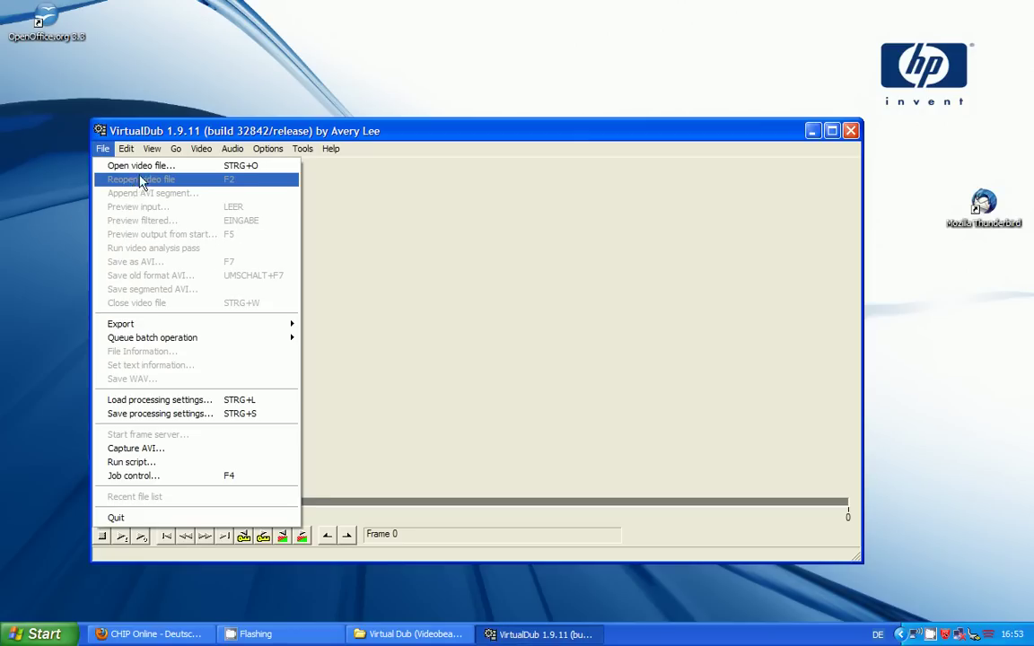
mouse_move(178, 147)
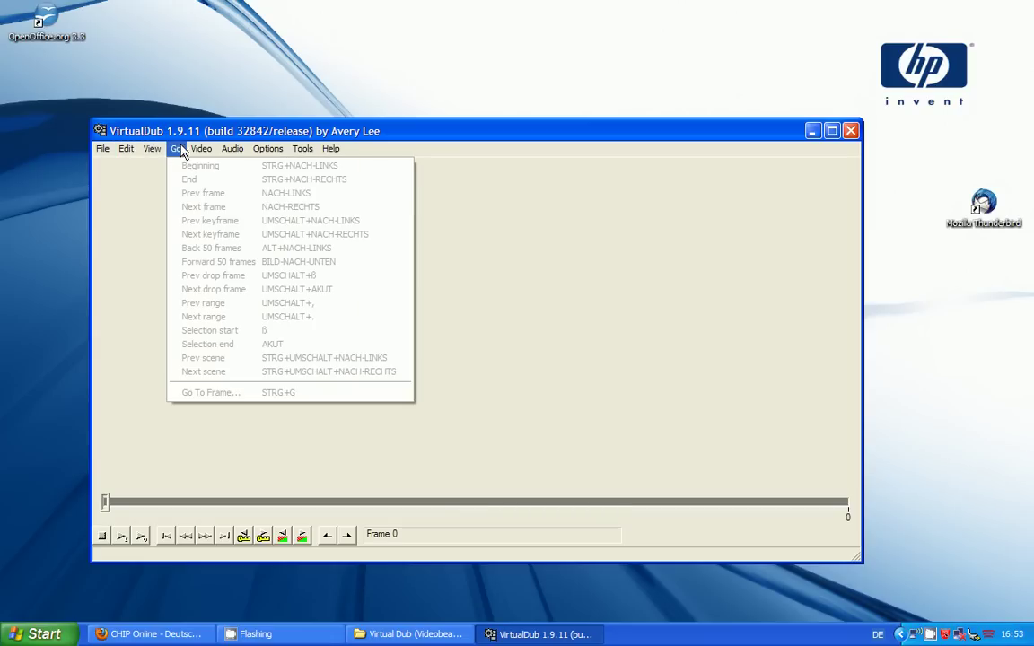
mouse_move(241, 154)
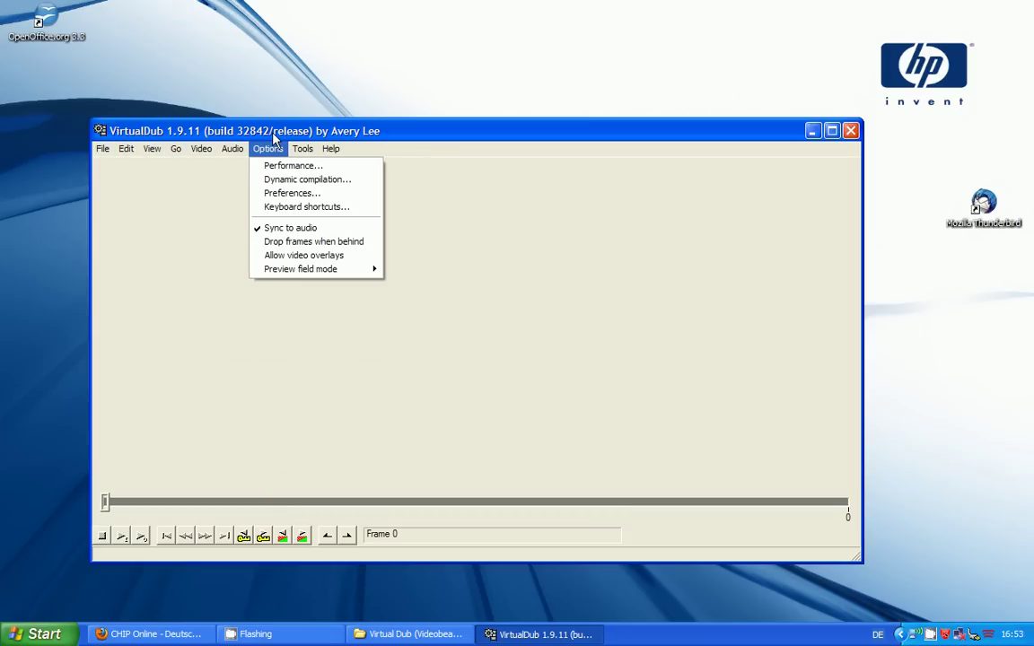
Open the desktop's OpenOffice.org 3.3 shortcut in VirtualDub's Hex Editor, look through the hex data and close the editor.
mouse_move(318, 155)
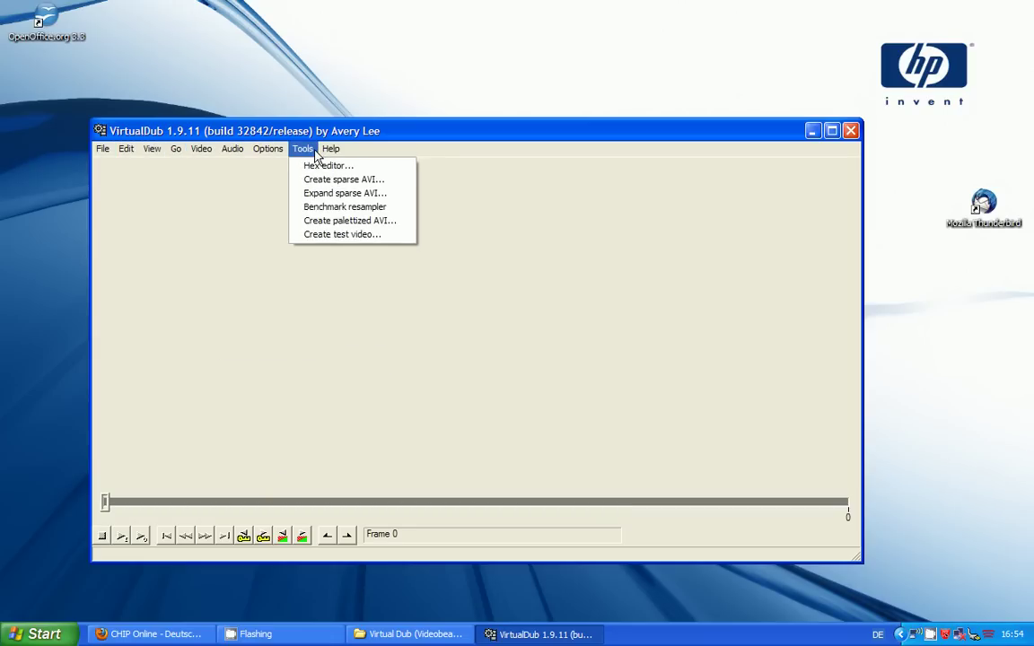
click(319, 166)
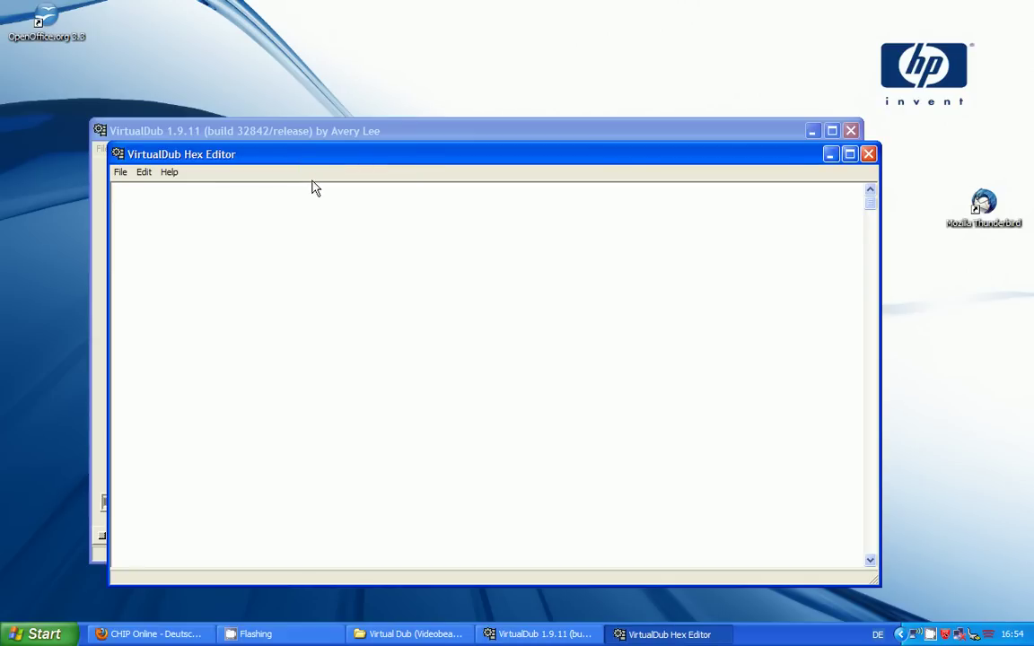
click(121, 172)
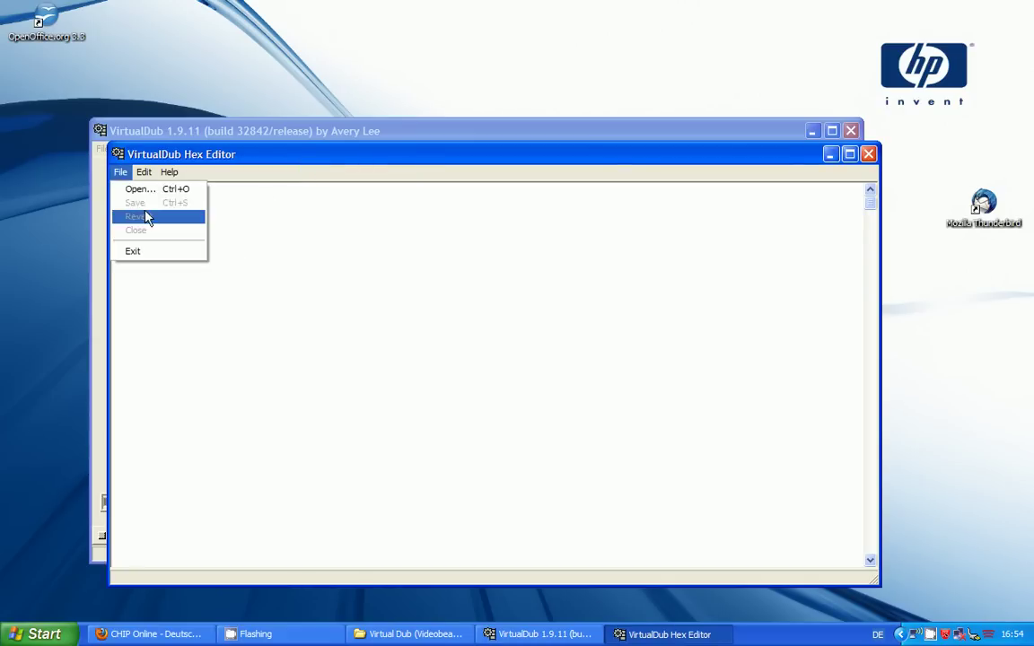
click(157, 190)
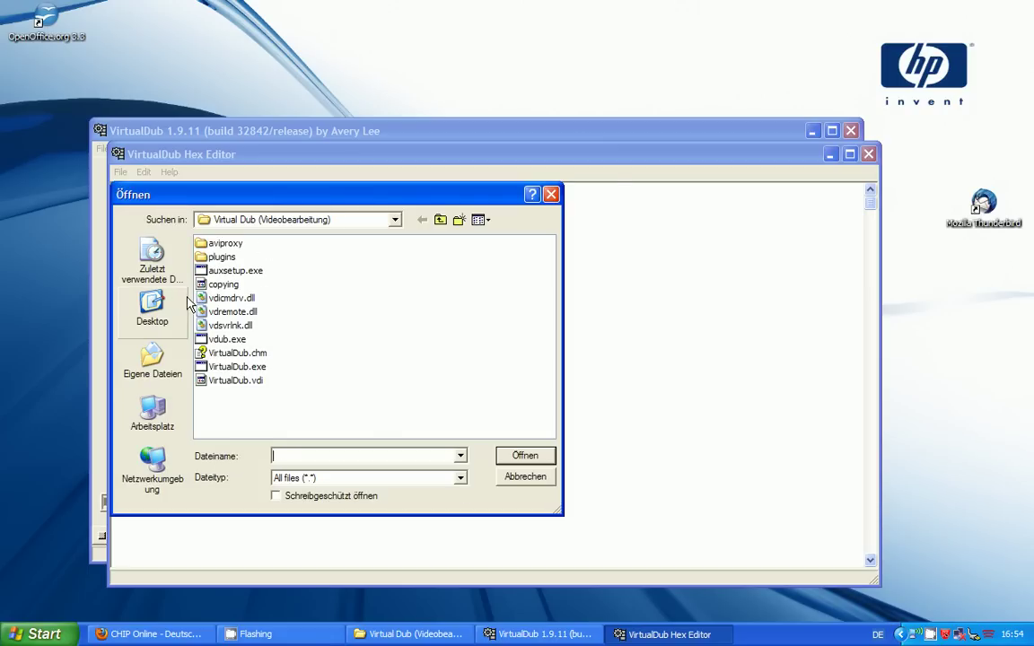
click(143, 305)
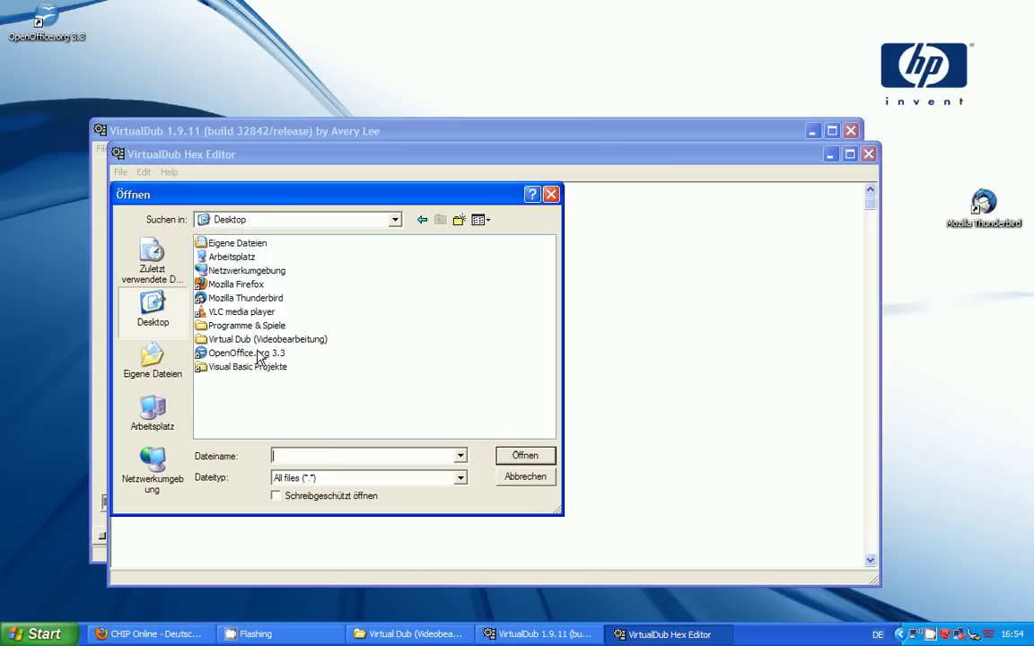
click(244, 353)
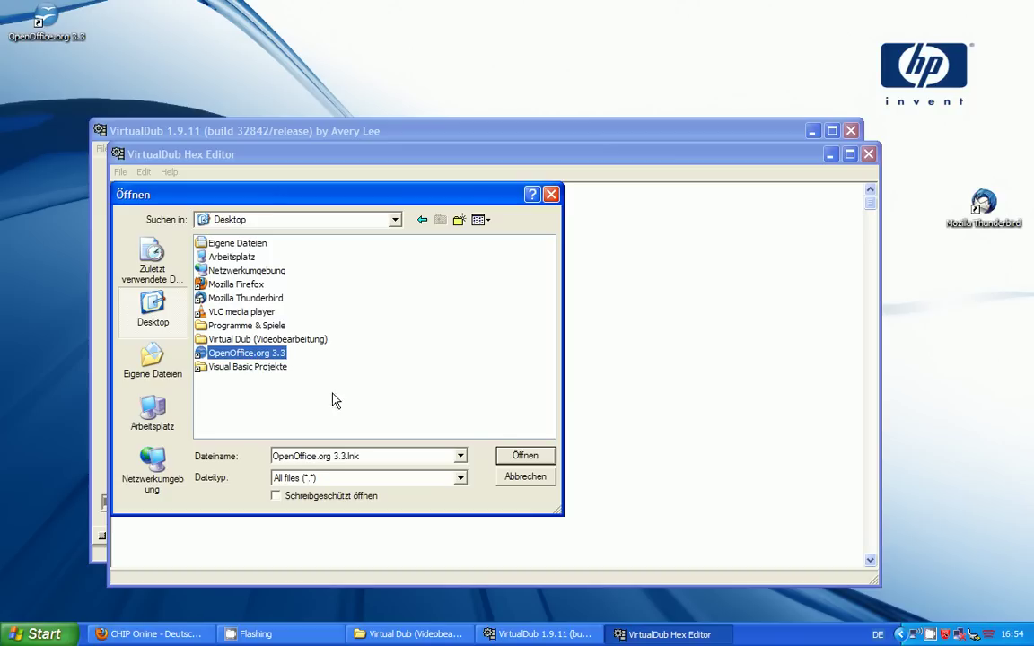
click(522, 457)
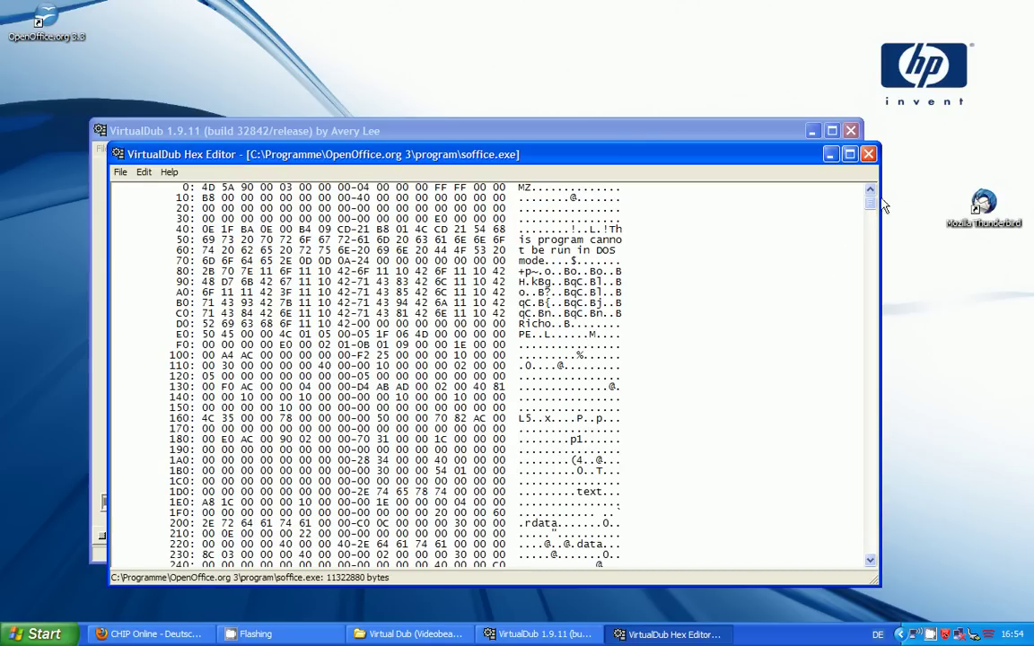
mouse_move(871, 208)
mouse_down()
mouse_move(873, 550)
mouse_move(871, 194)
mouse_up()
click(868, 155)
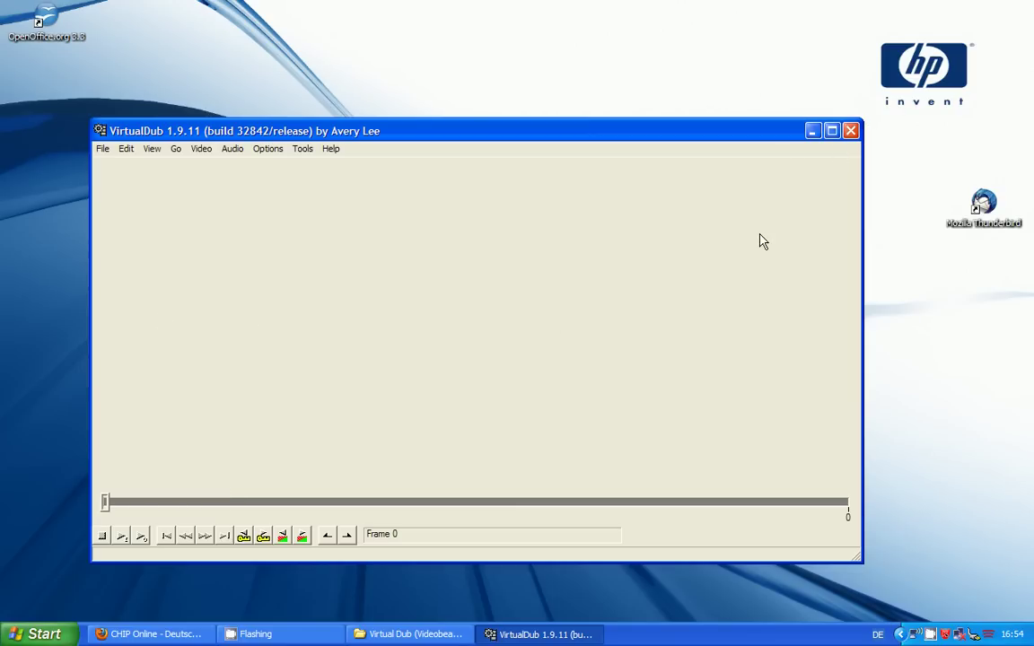
click(273, 635)
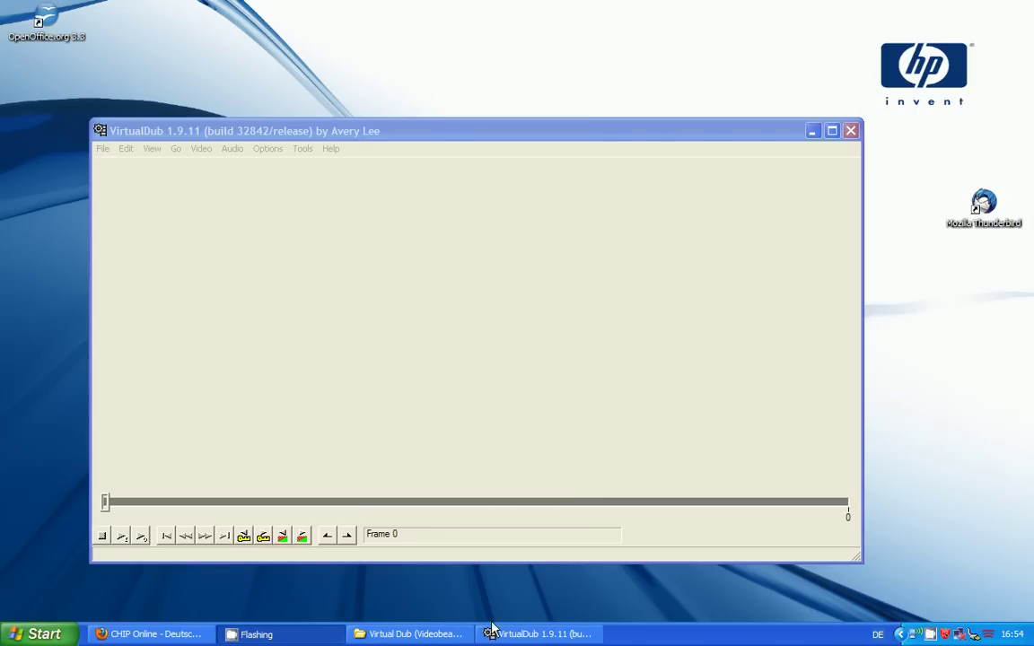
click(930, 635)
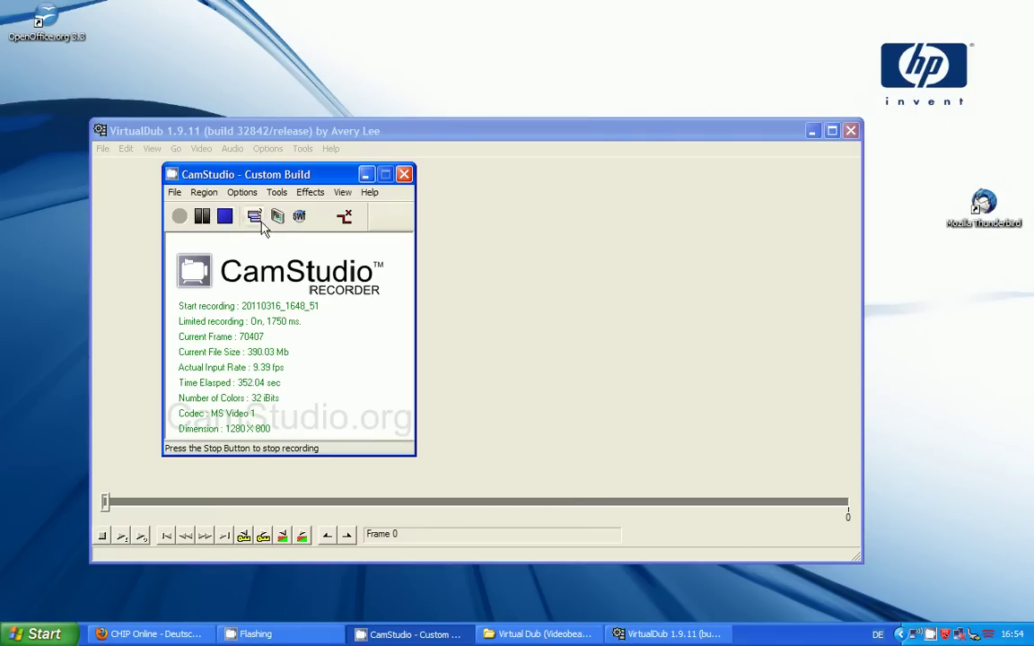